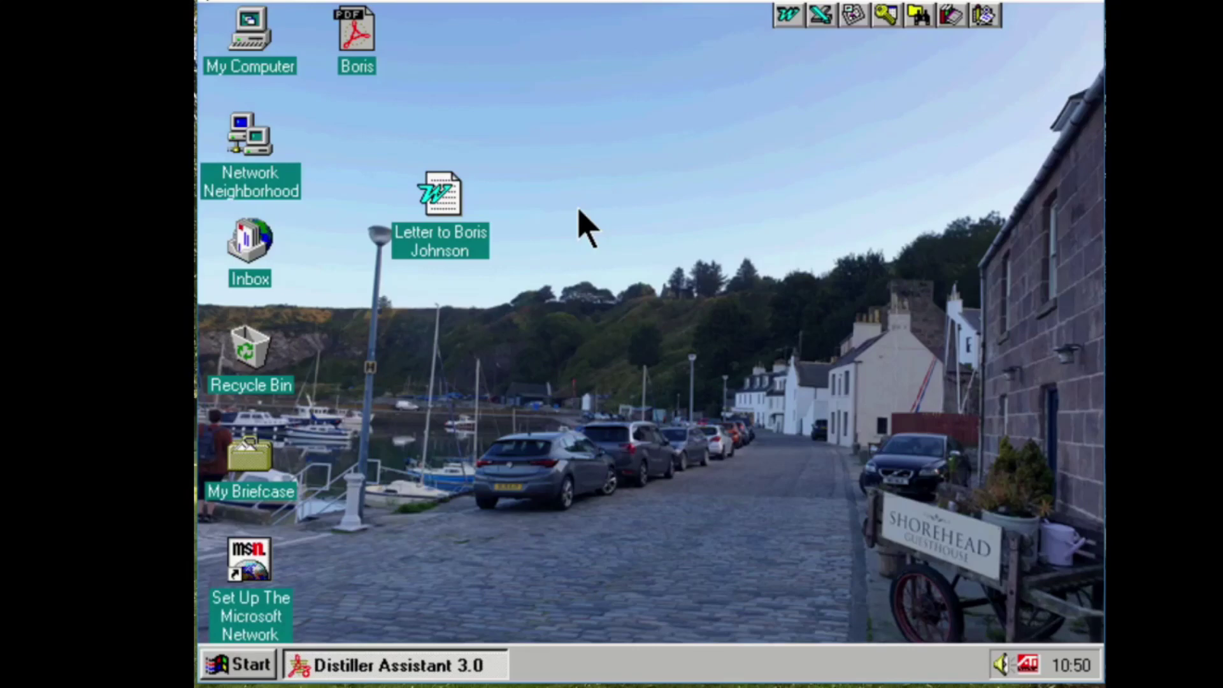
Check the desktop and My Computer shortcut menus, then dismiss them.
right_click(295, 51)
click(259, 66)
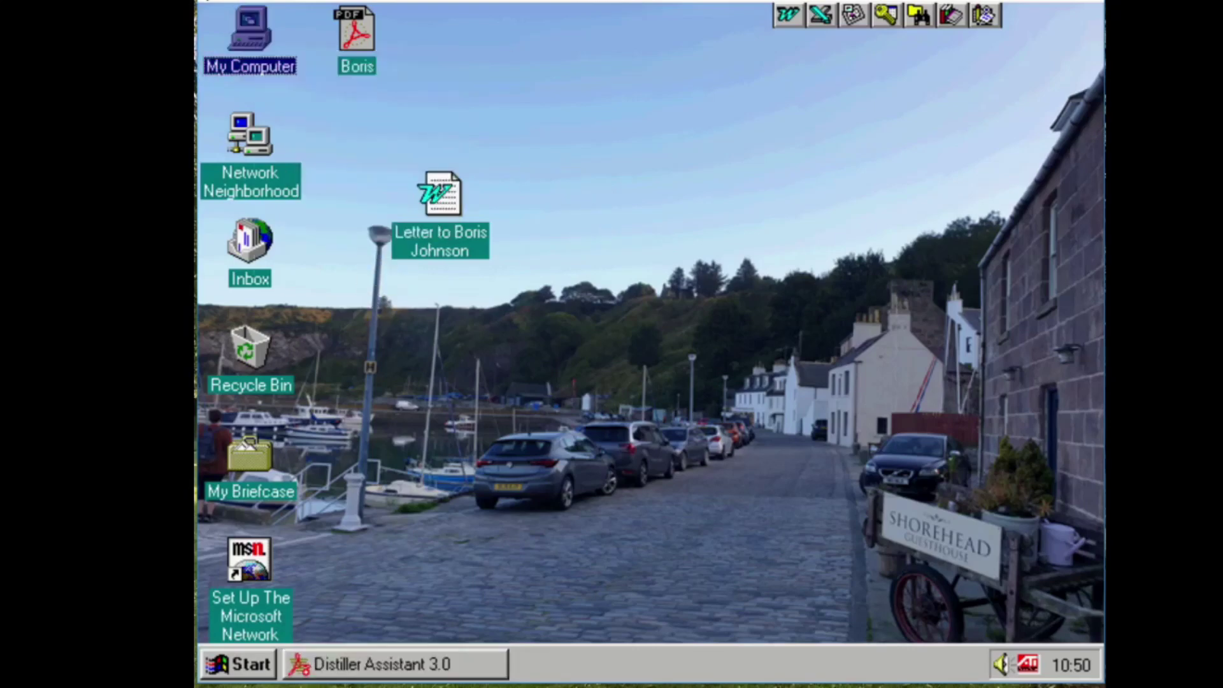
right_click(255, 46)
click(873, 143)
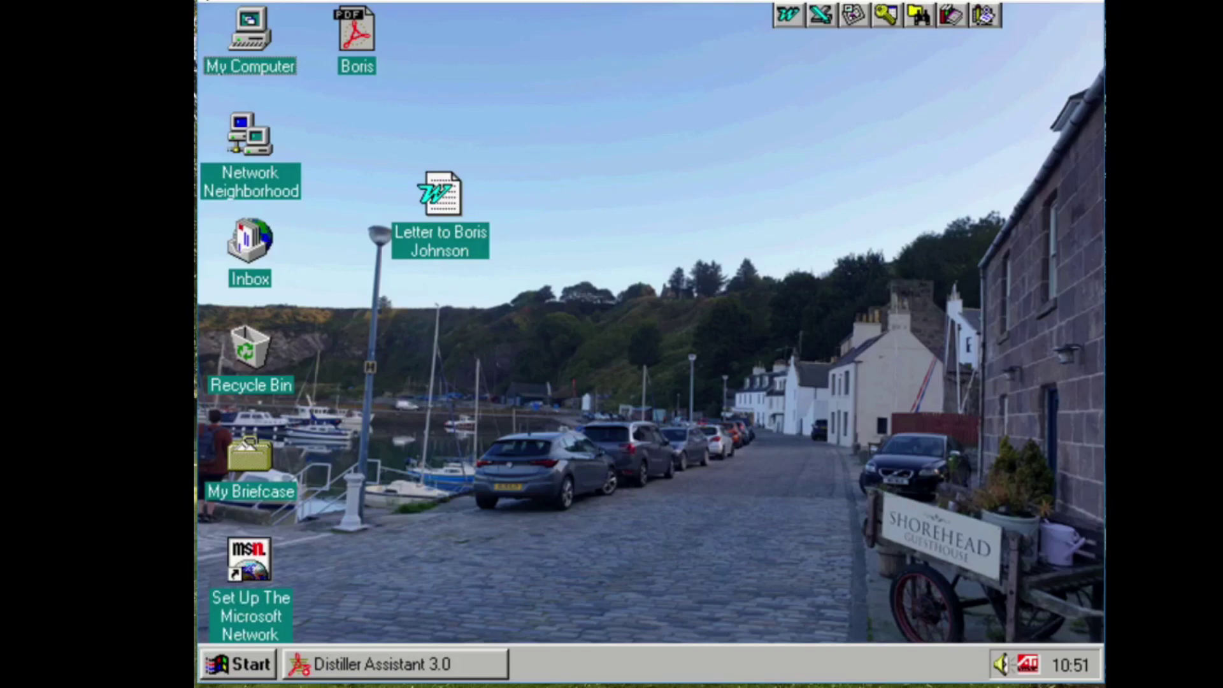
Browse the Start menu's Programs submenus such as Adobe Acrobat, Corel5, Paint Shop Pro and Microsoft Office.
click(234, 670)
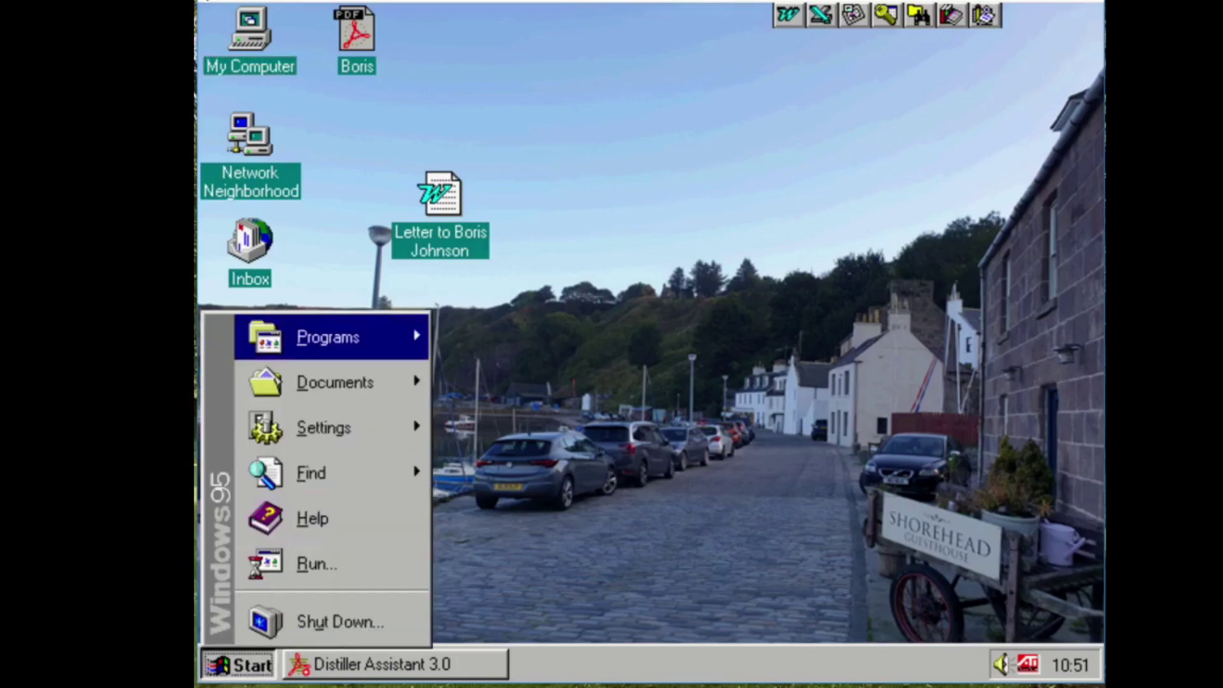
mouse_move(400, 351)
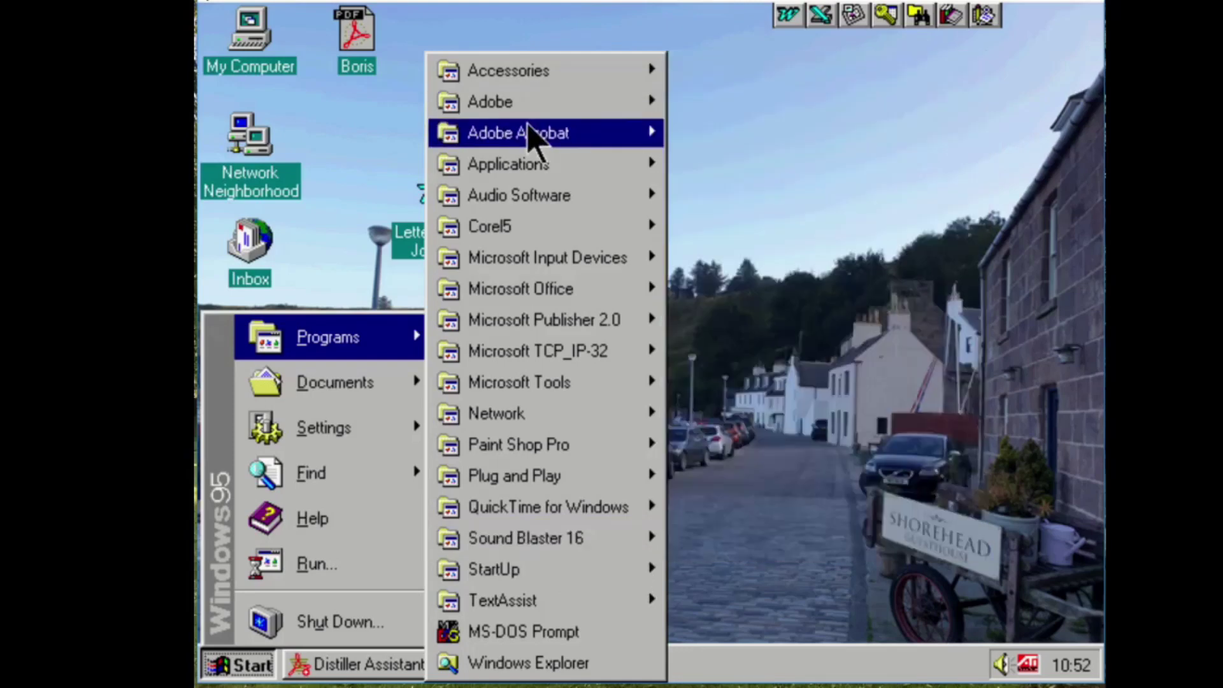
mouse_move(568, 135)
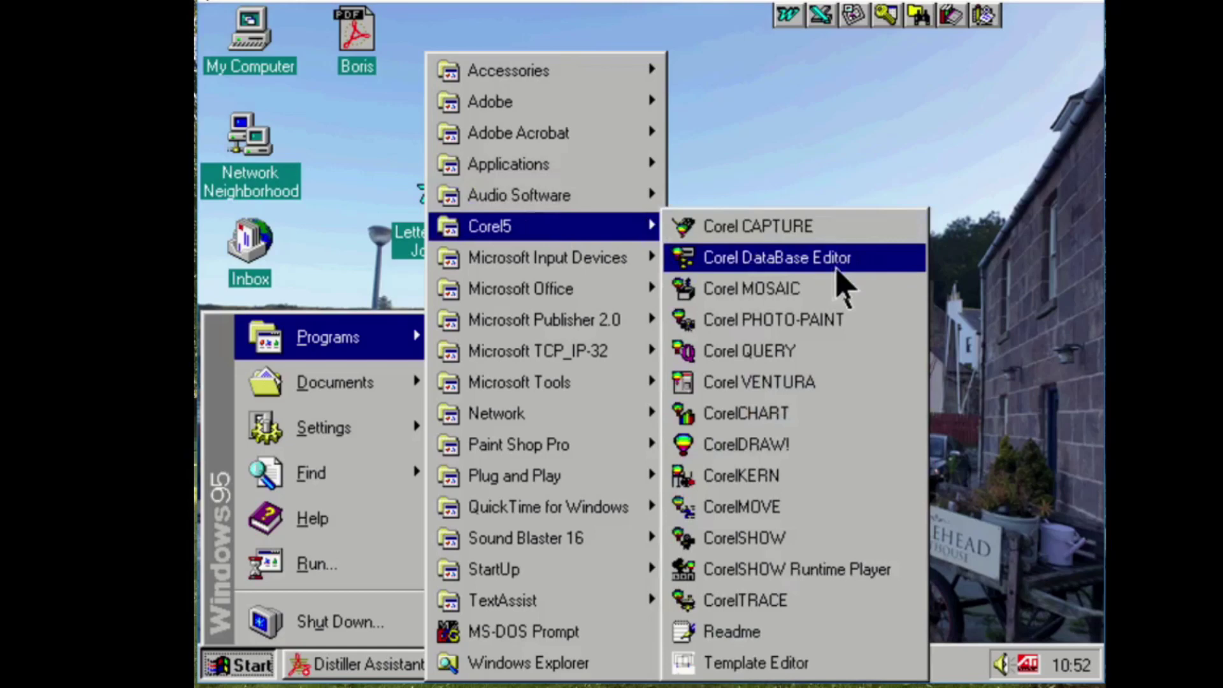
mouse_move(603, 323)
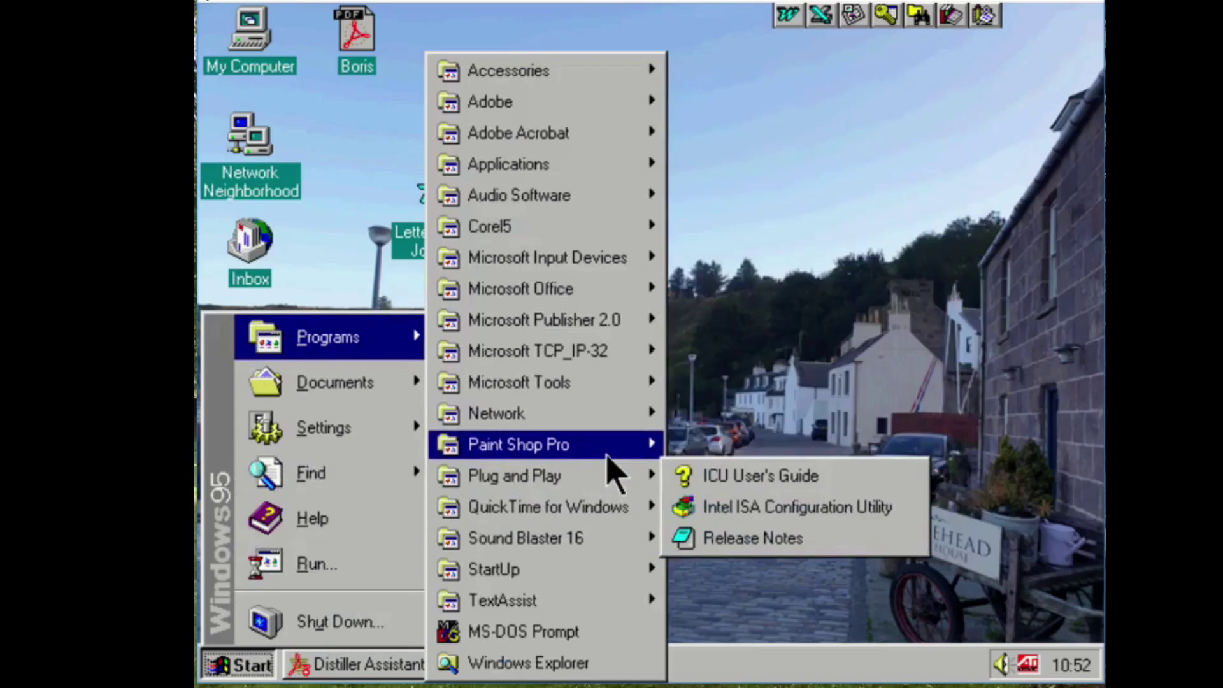
mouse_move(613, 417)
mouse_move(617, 392)
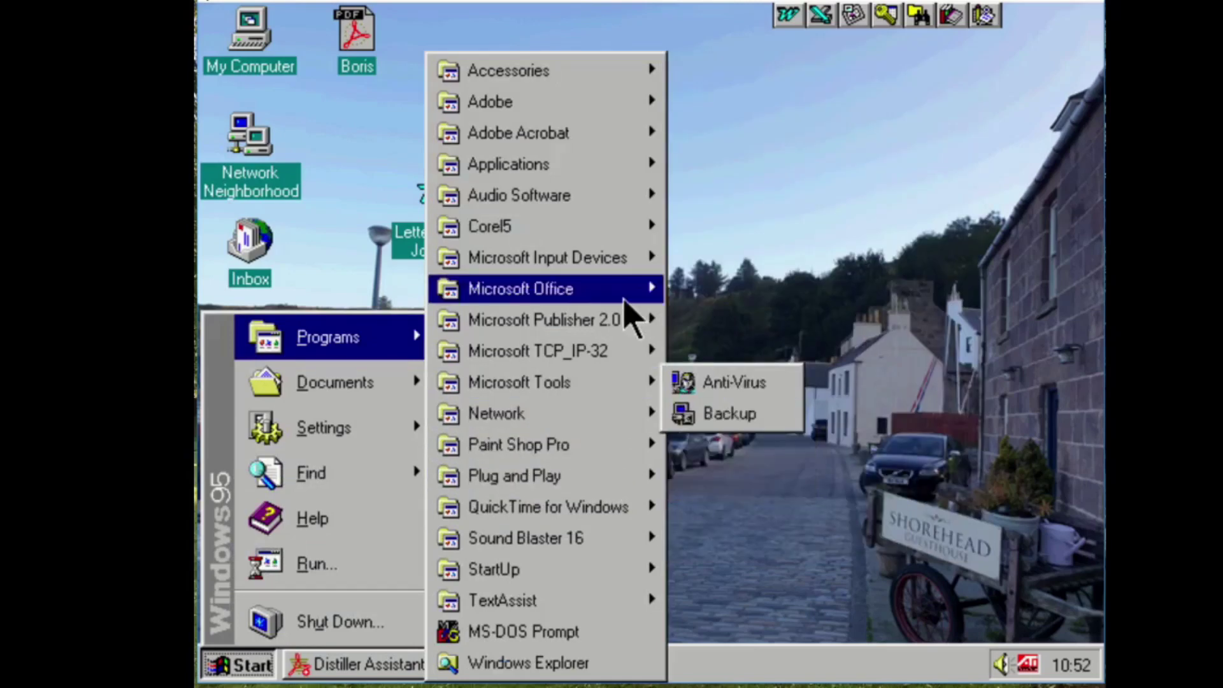
In Control Panel's Add/Remove Programs, select Windows 95 and start removing it.
mouse_move(450, 354)
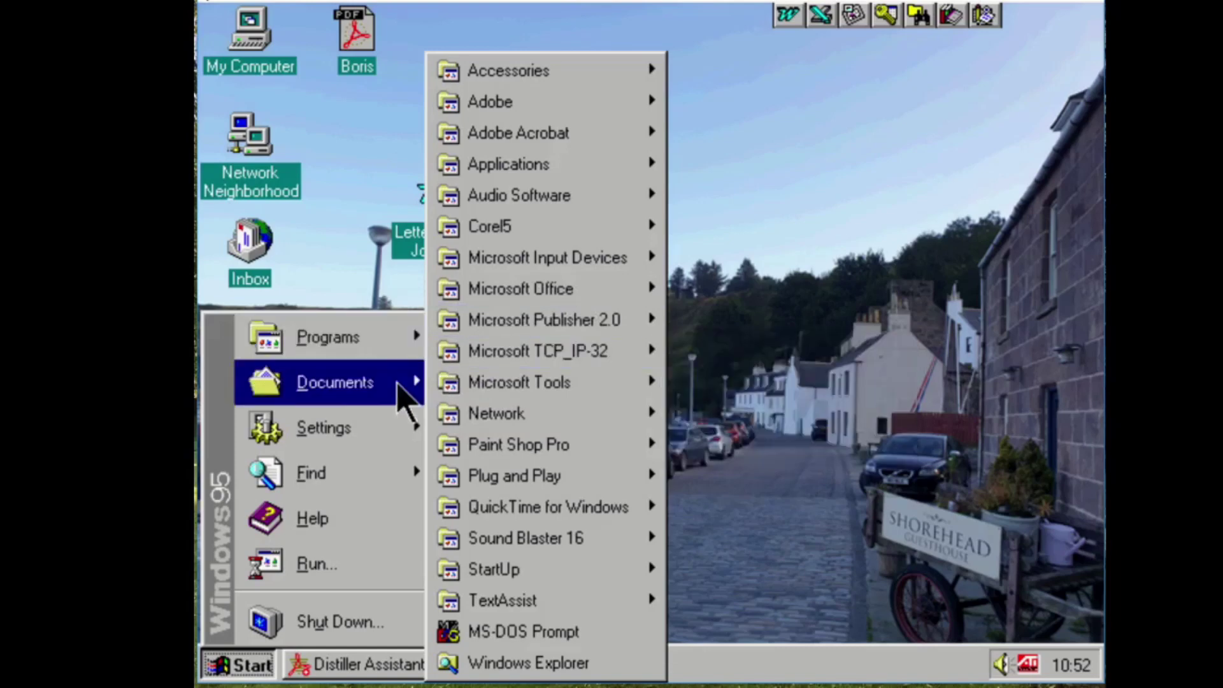
mouse_move(422, 439)
click(485, 426)
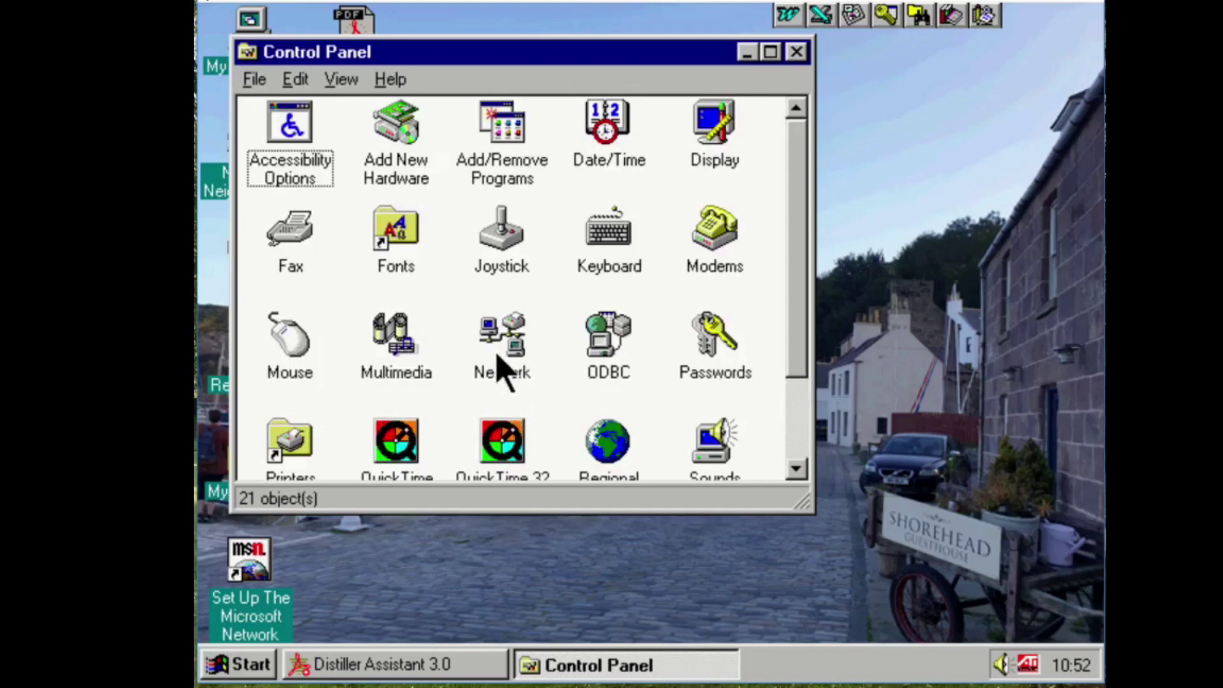
double_click(527, 167)
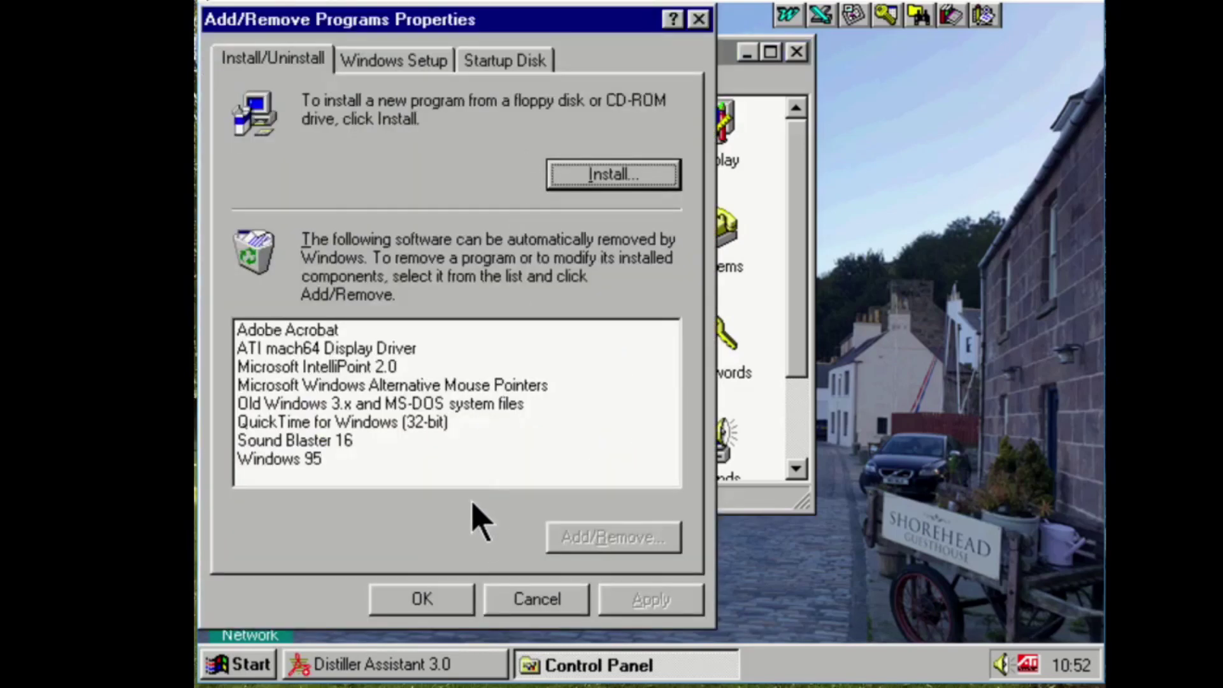
click(427, 478)
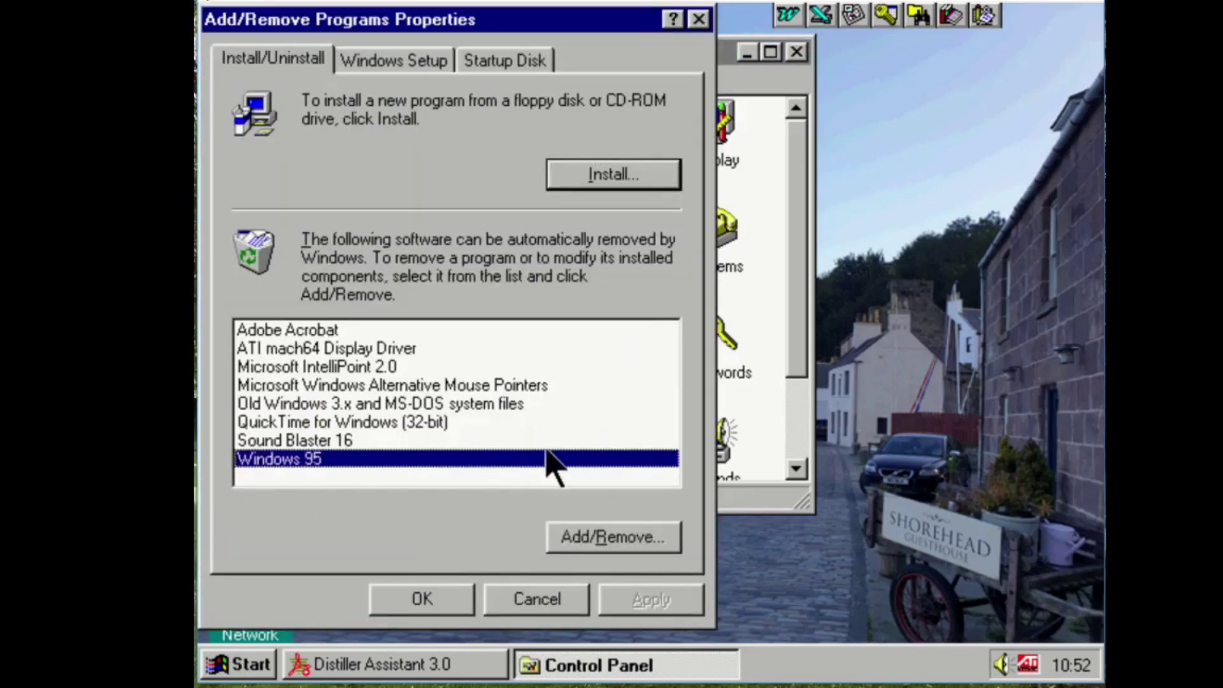
click(573, 542)
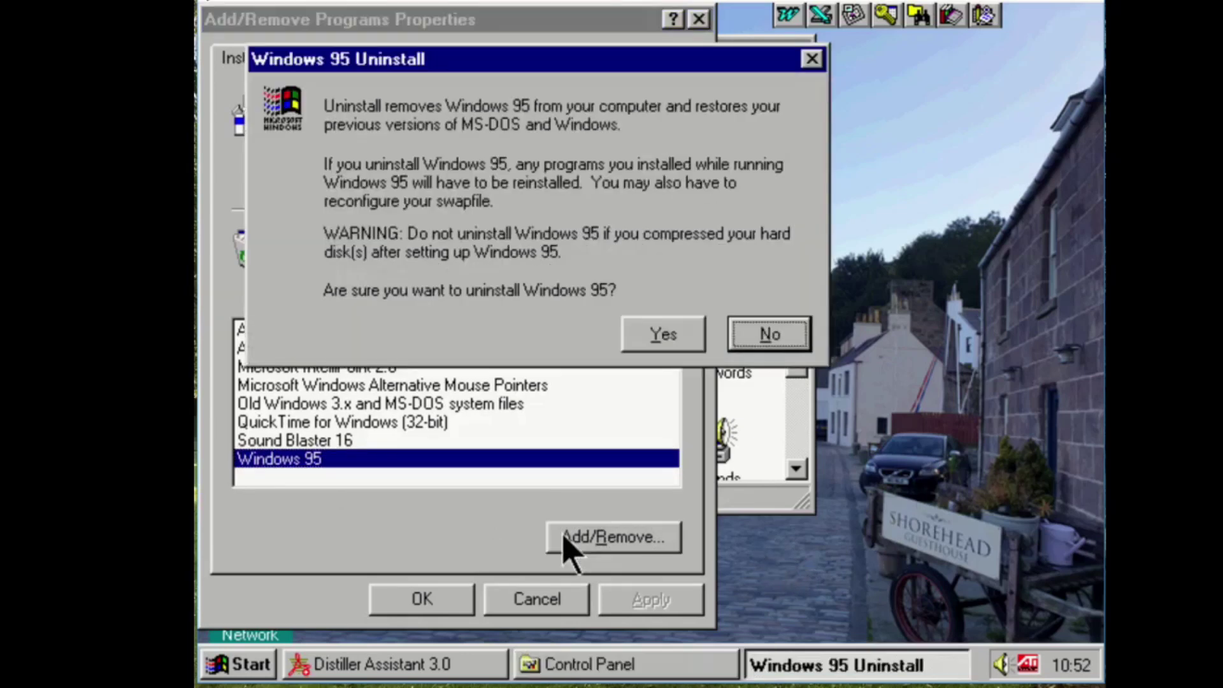
Confirm uninstalling Windows 95 and accept the ScanDisk disk check.
click(655, 330)
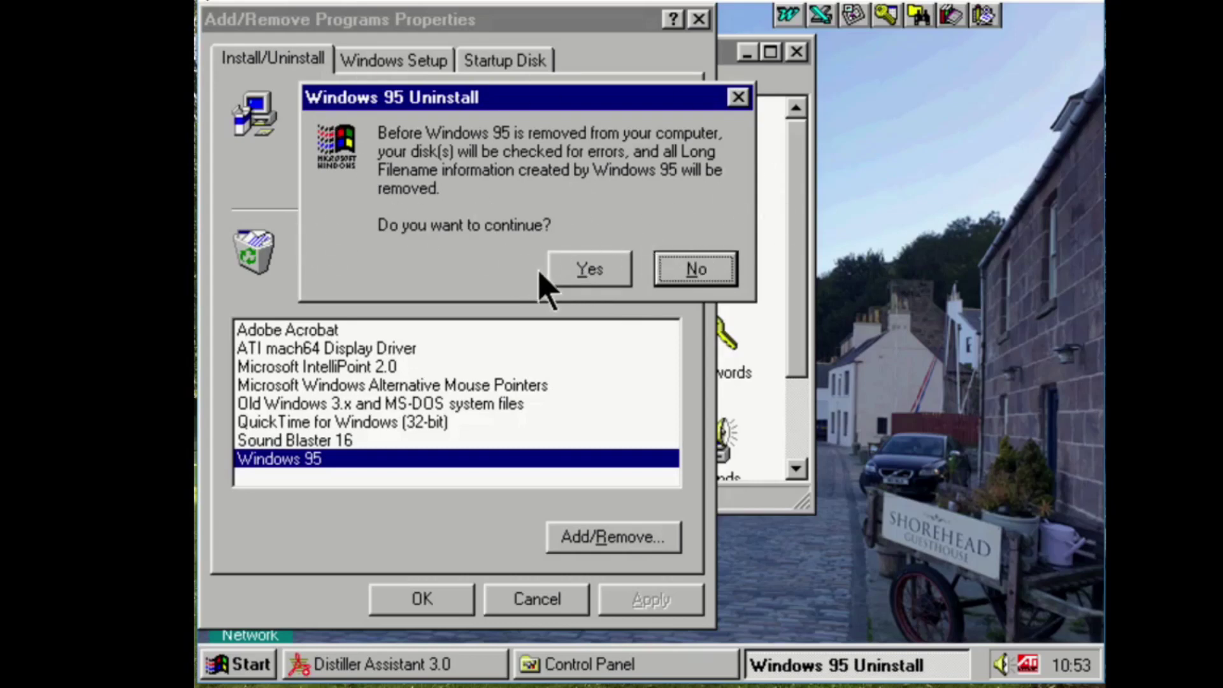
click(574, 269)
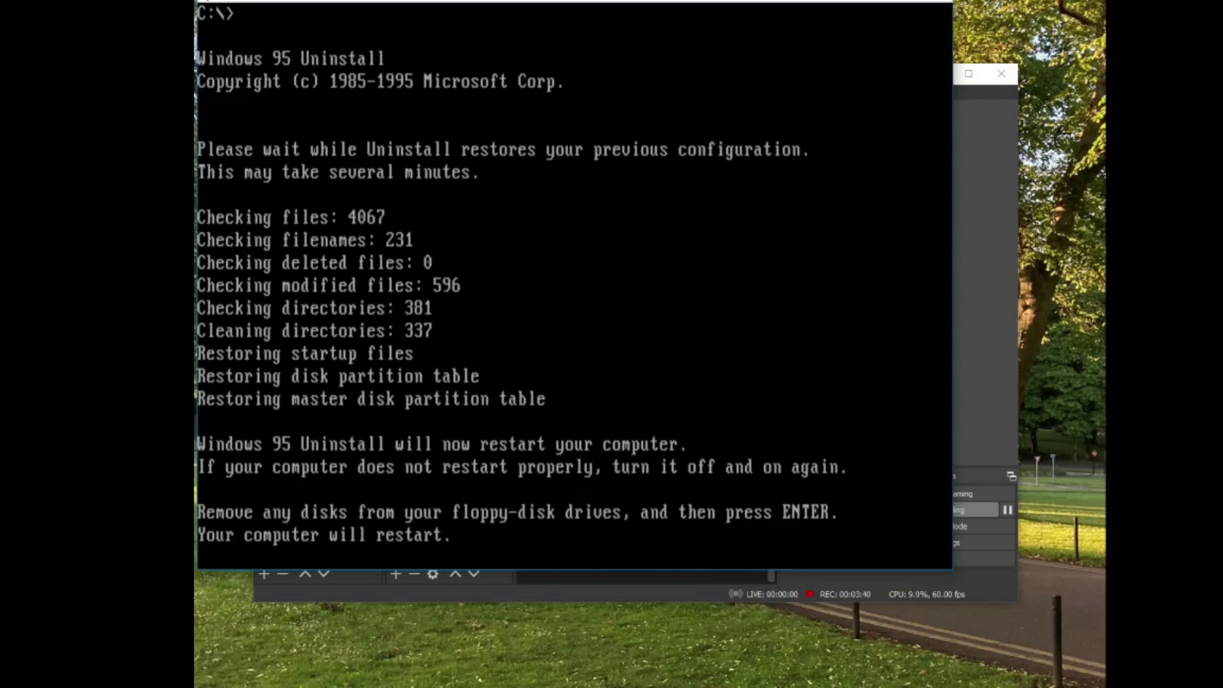
Restart the computer once the old startup files and partition tables are restored.
key(Return)
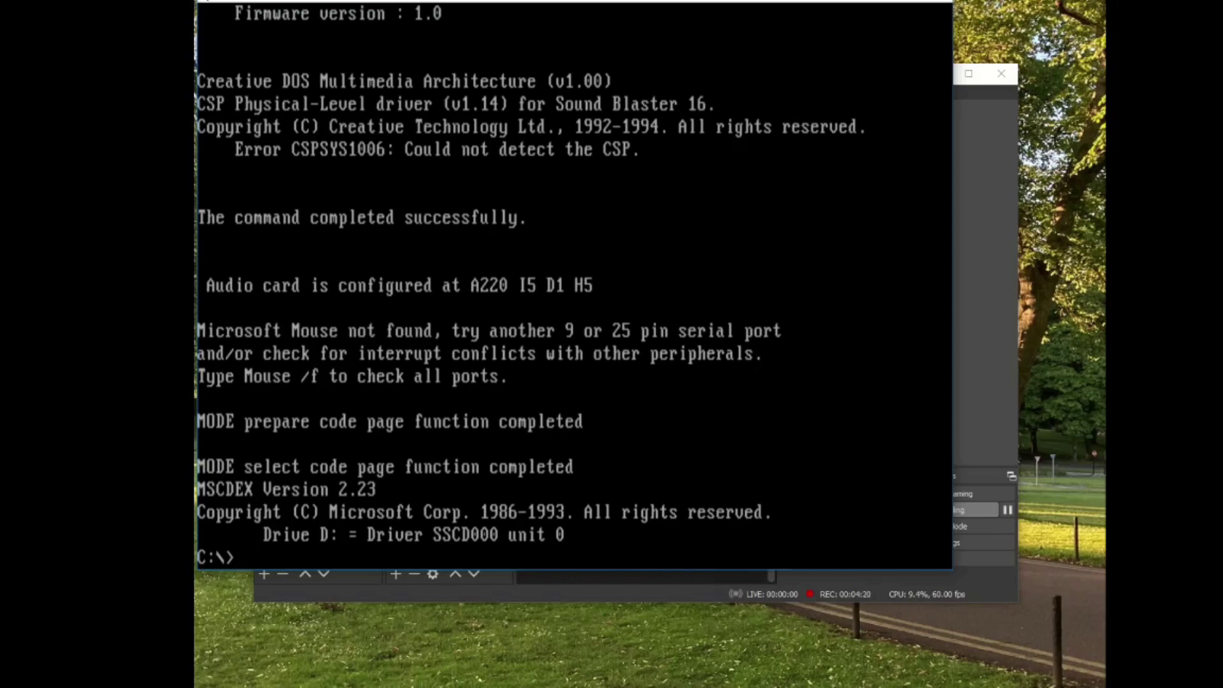
Launch Windows 3.1 with the win command at the C:\> prompt.
text(win)
key(Return)
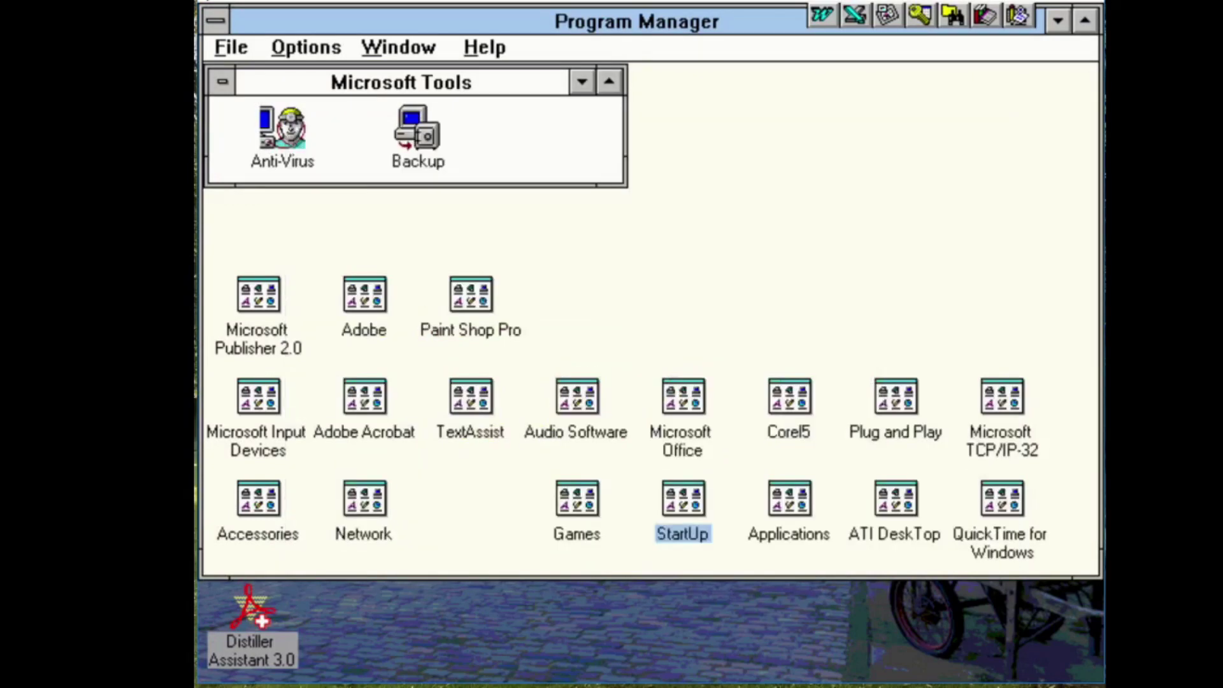
Exit Windows 3.1, stop the PCem emulation and boot the Windows 95 Upgrade machine.
key(alt)
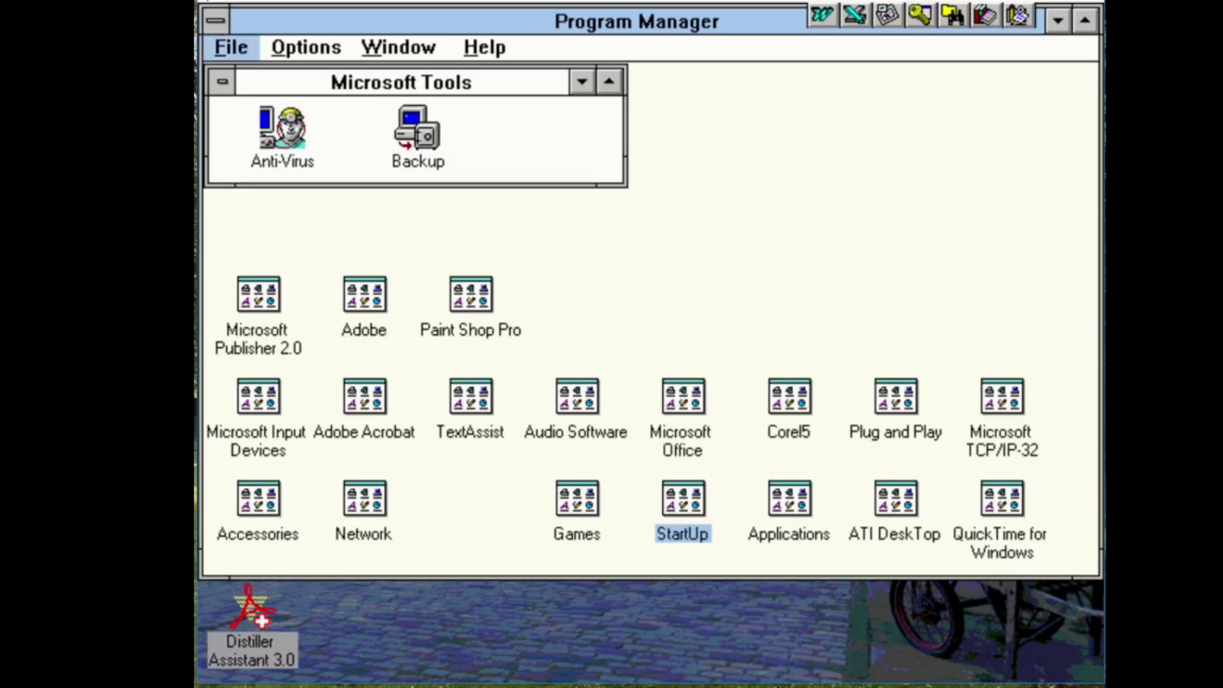
key(Up)
key(Return)
key(Return)
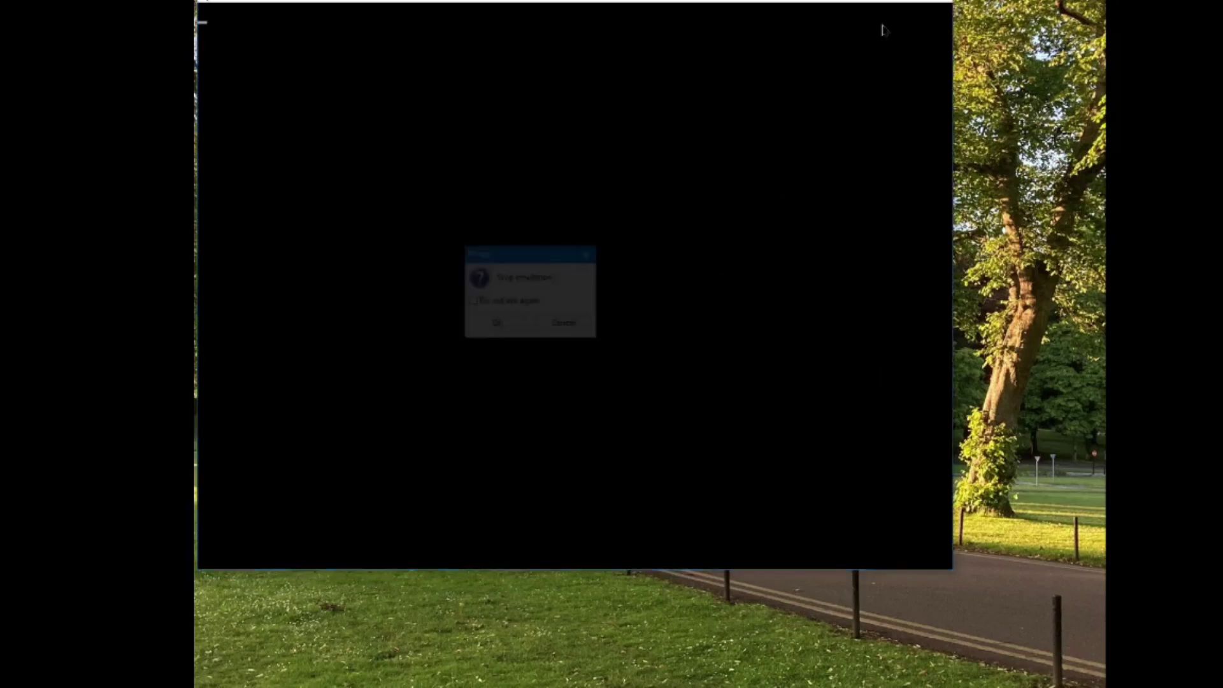
click(503, 321)
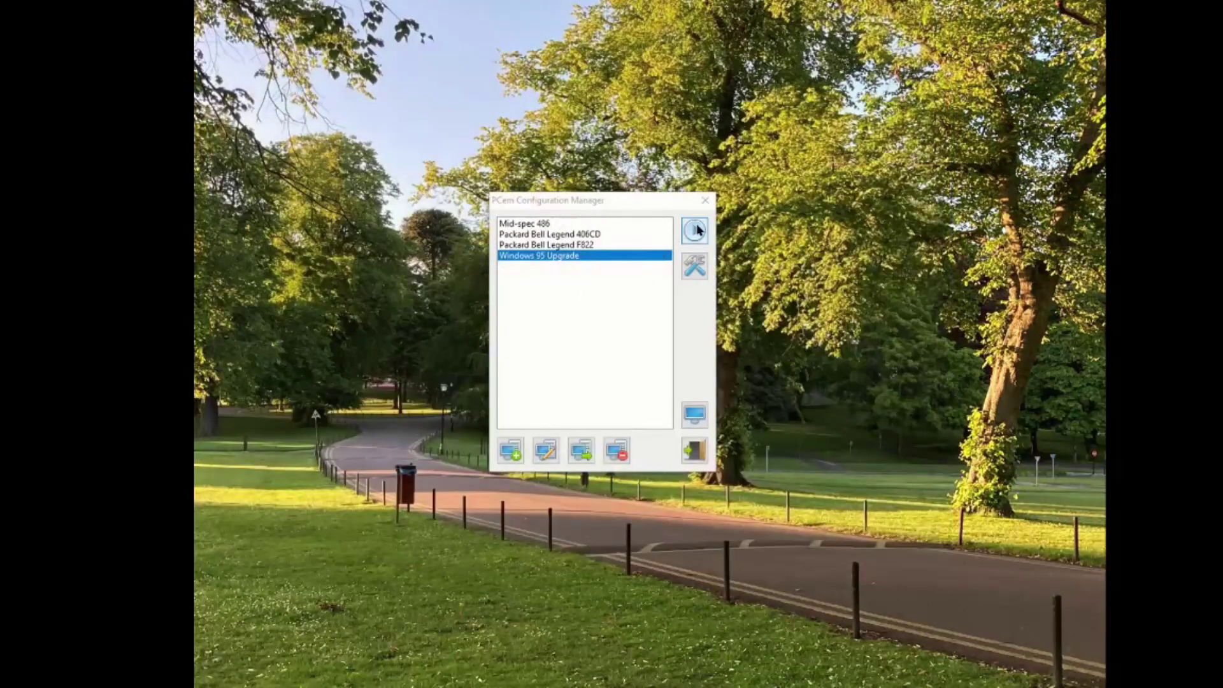
click(696, 230)
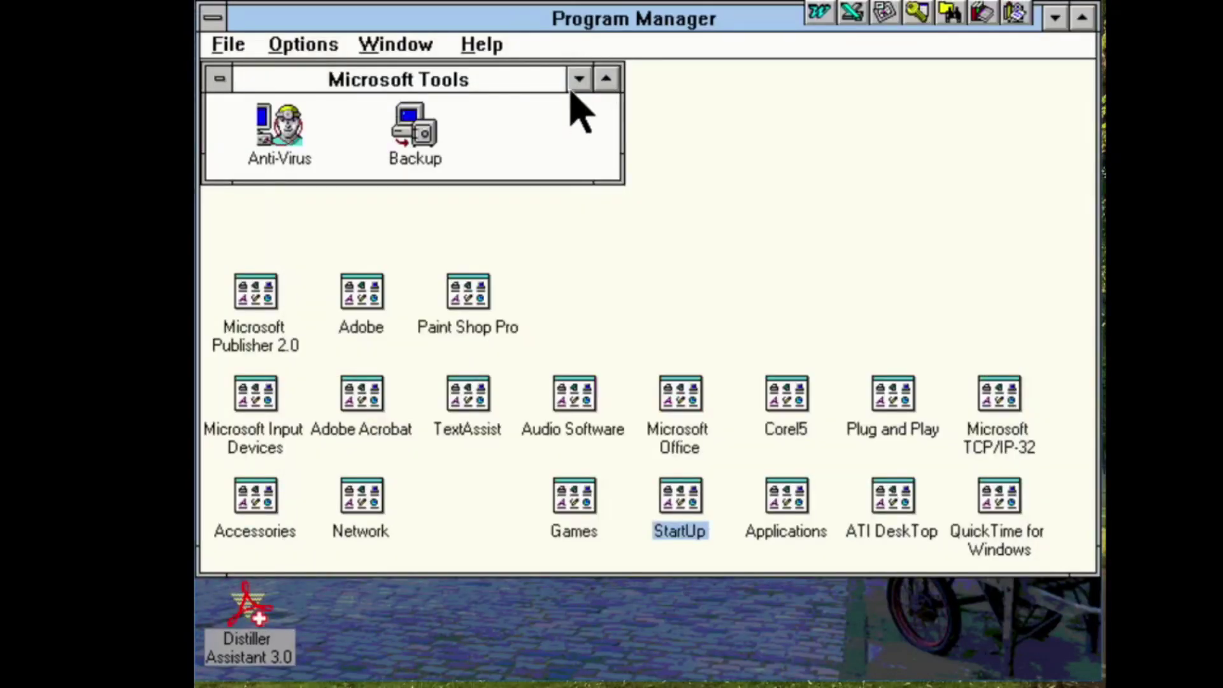
Minimize the Microsoft Tools group and briefly open and close the Adobe group.
click(571, 89)
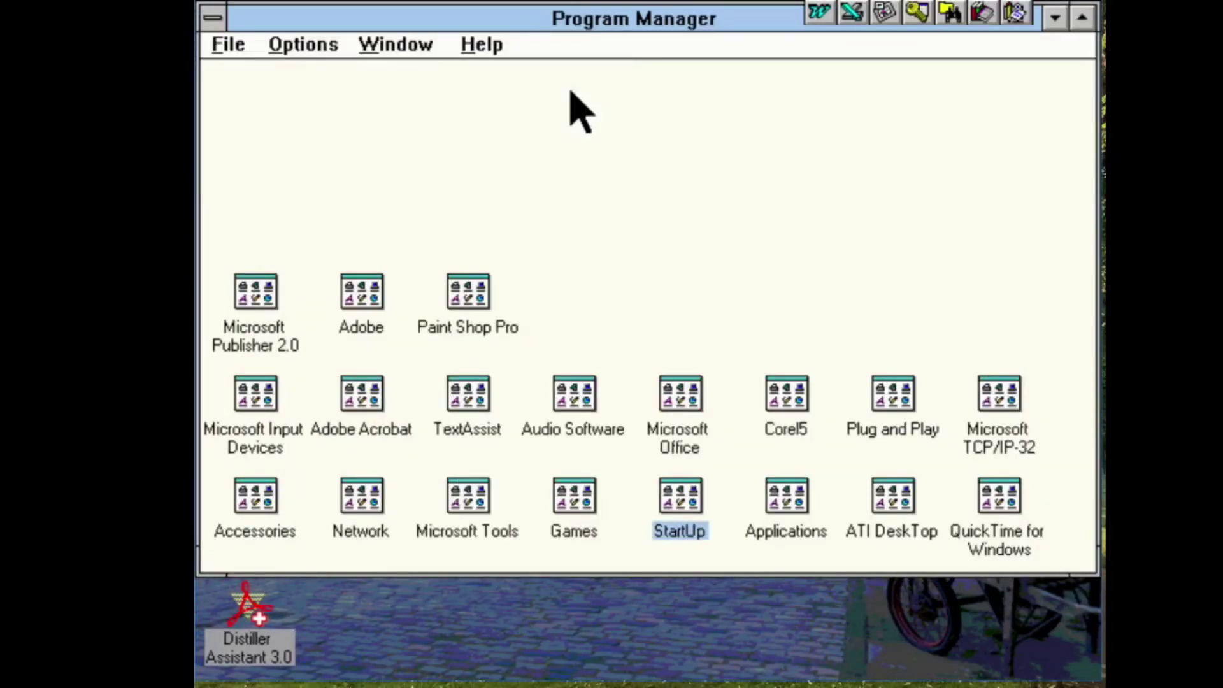
double_click(345, 322)
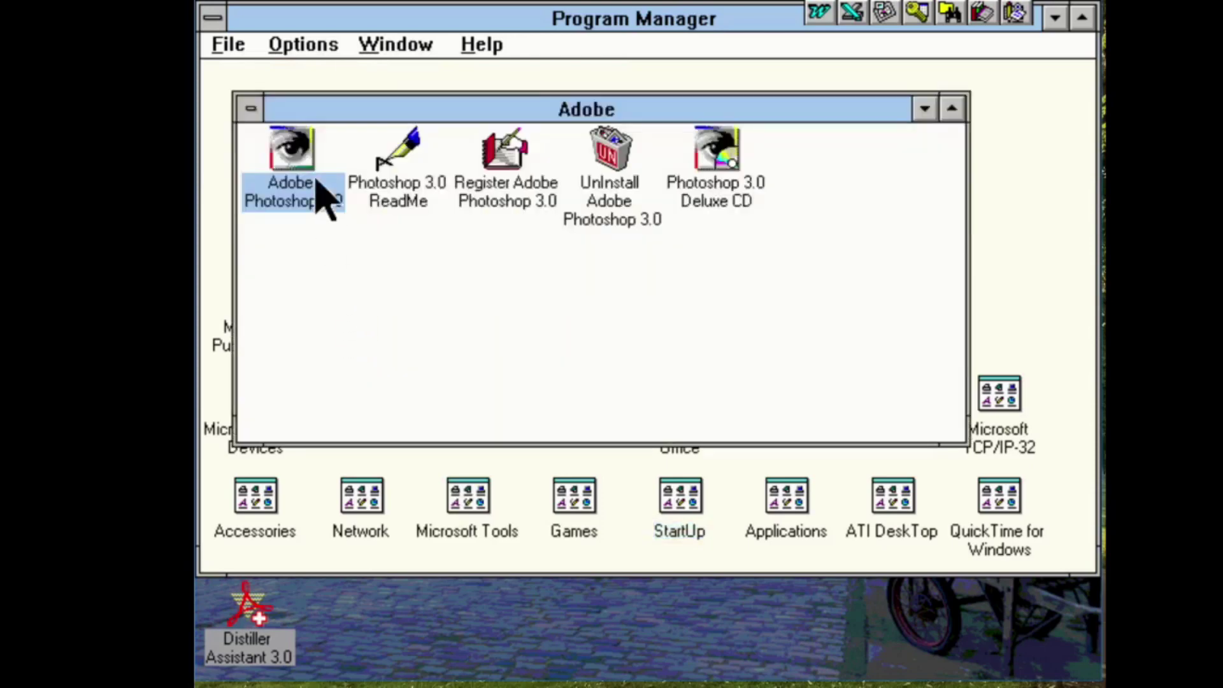
double_click(251, 109)
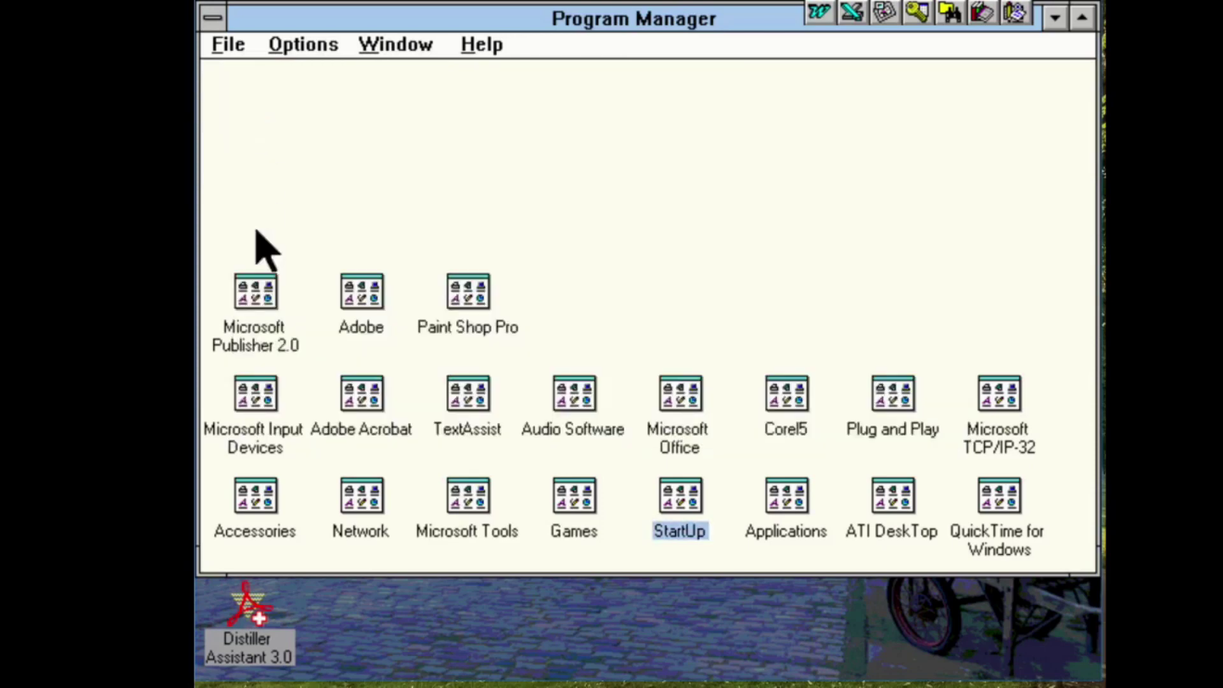
Launch Acrobat Exchange 3.0 from Adobe Acrobat, cancel File Open, close it and minimize the group.
double_click(335, 430)
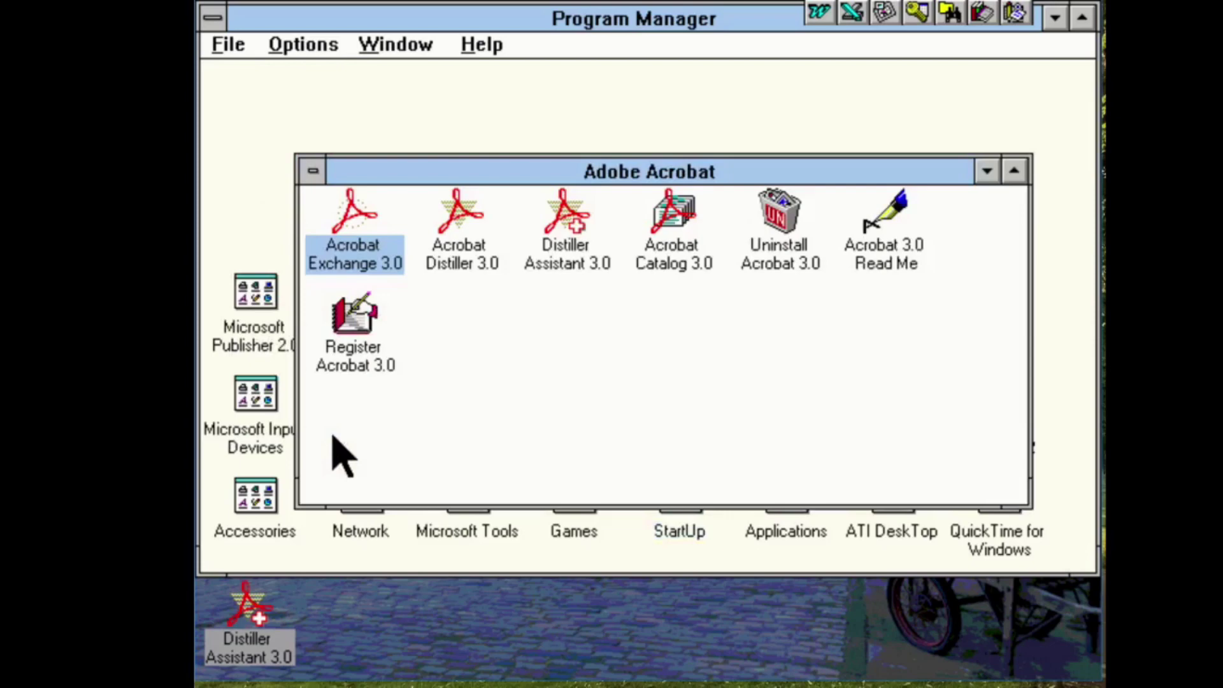
double_click(372, 241)
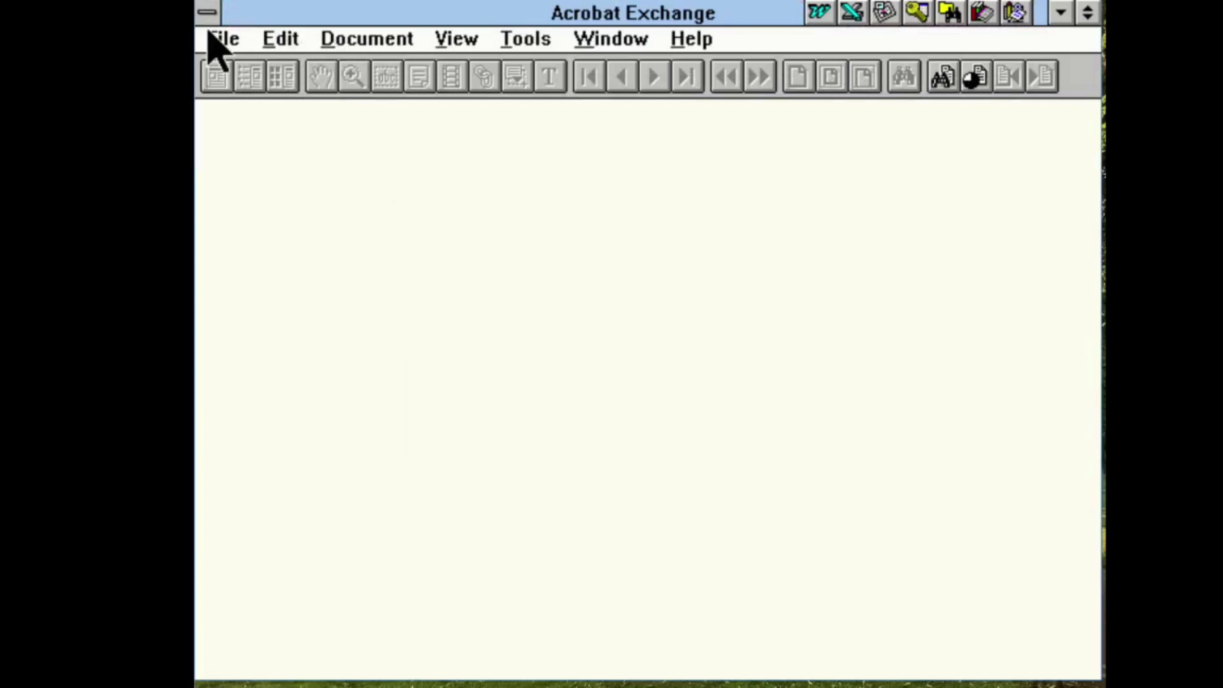
click(210, 40)
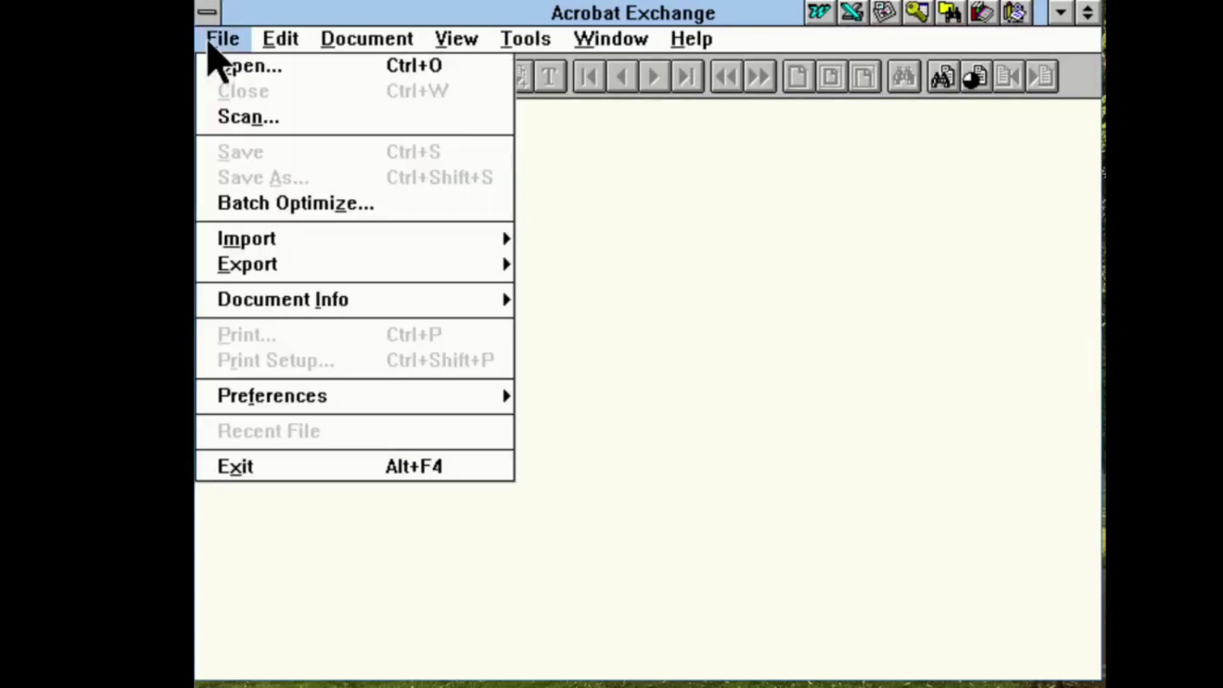
click(220, 66)
click(907, 269)
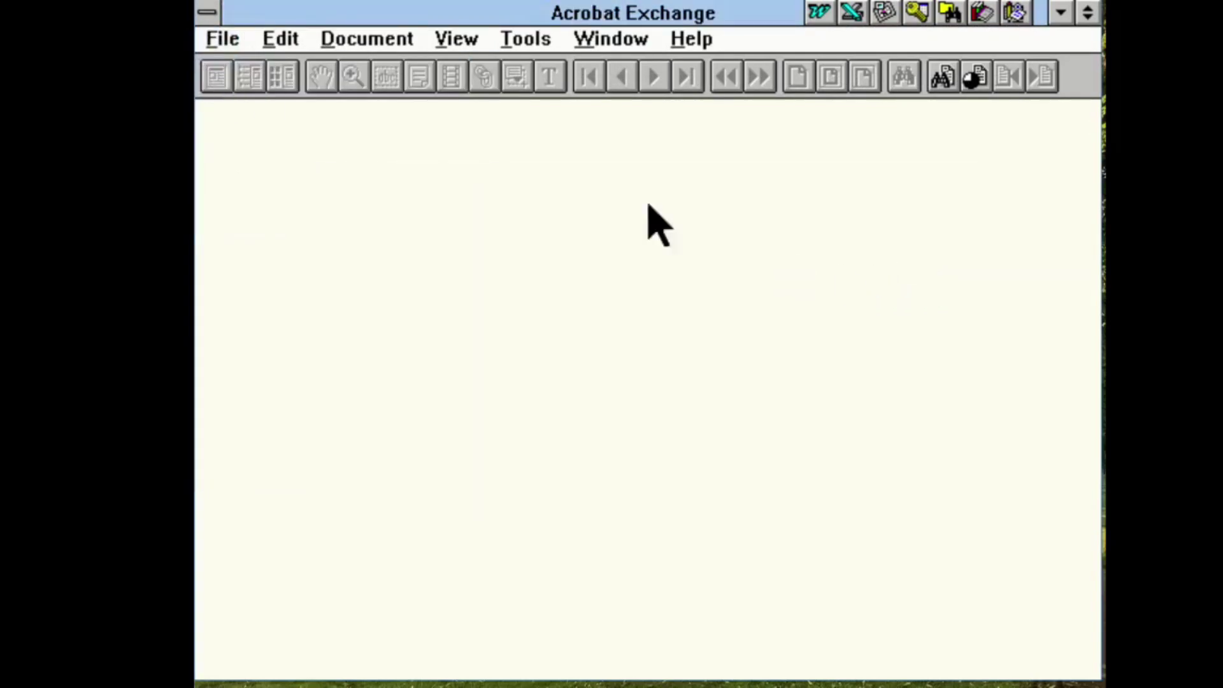
click(207, 12)
click(227, 175)
click(312, 170)
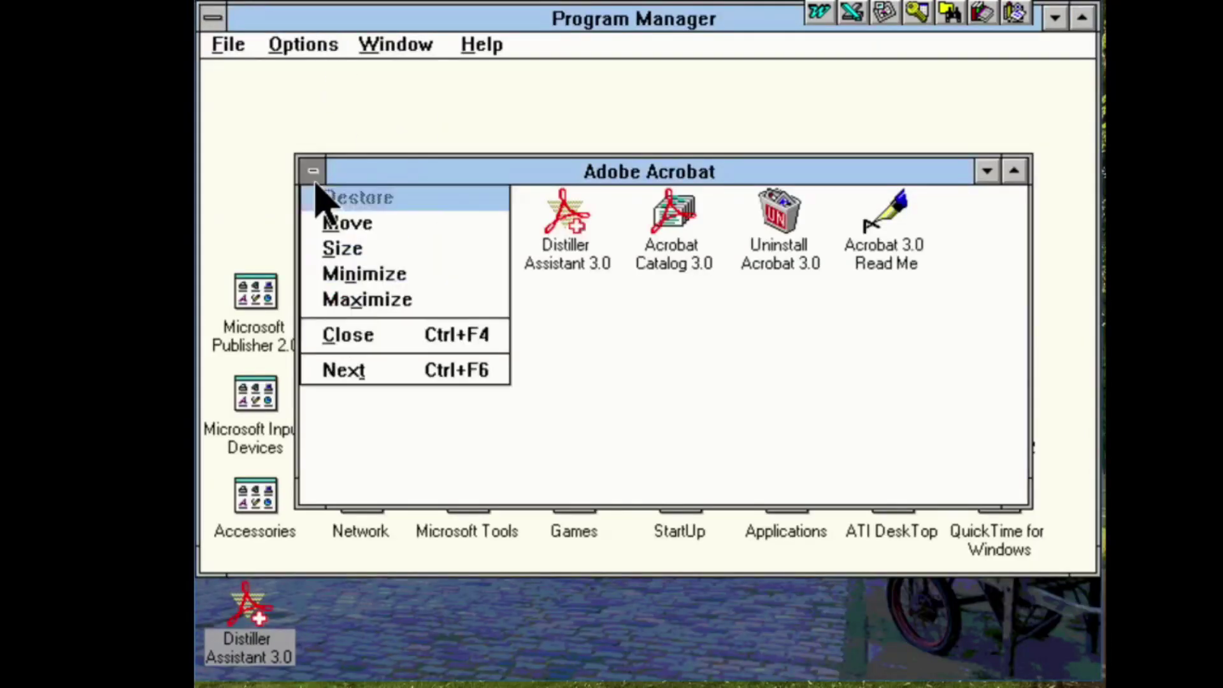
double_click(312, 171)
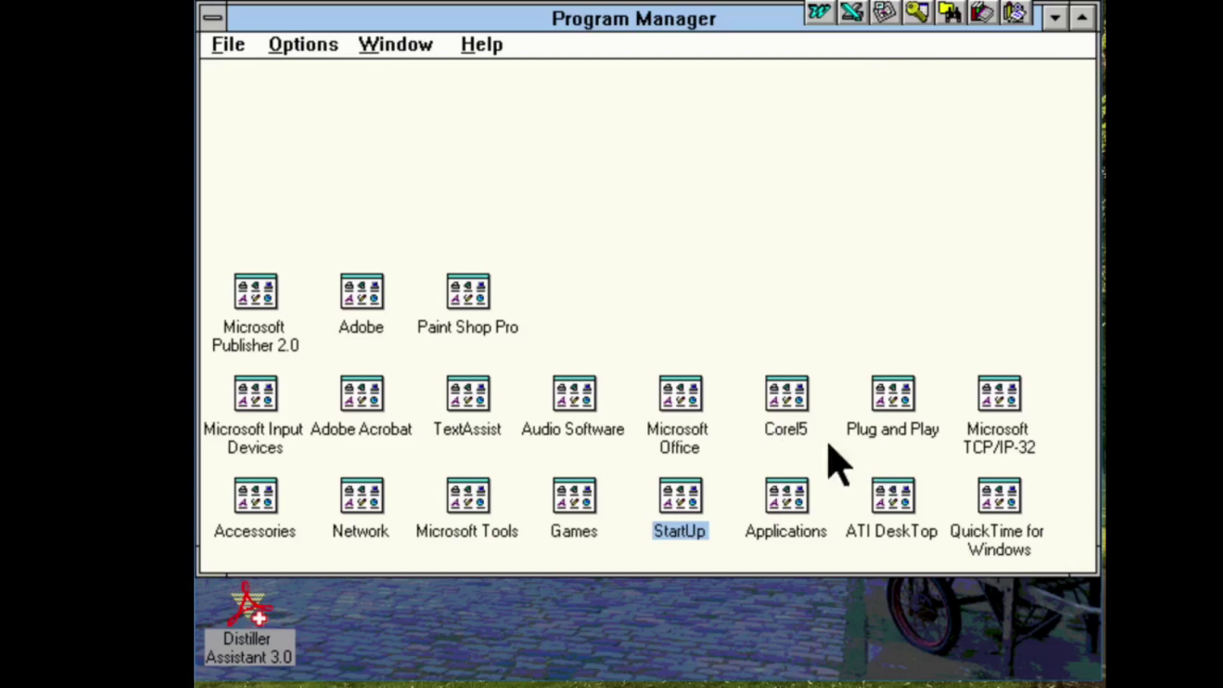
Open the Intel ISA Configuration Utility from Plug and Play, exit it and minimize the group.
double_click(907, 426)
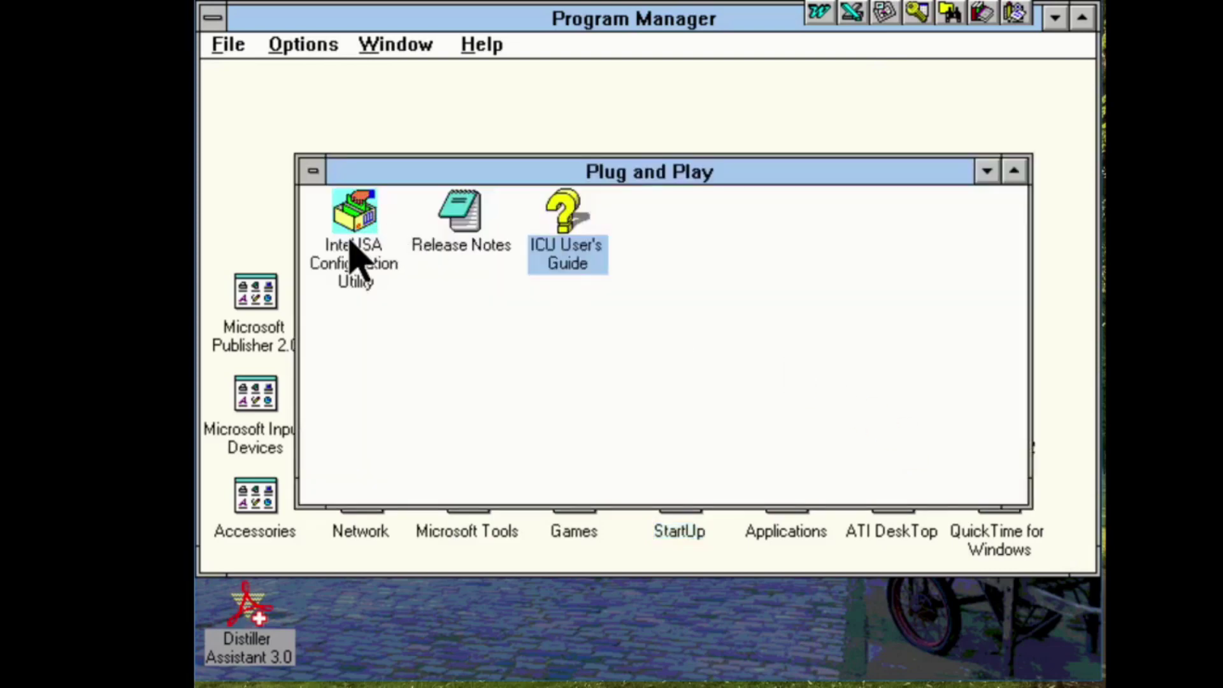
double_click(351, 242)
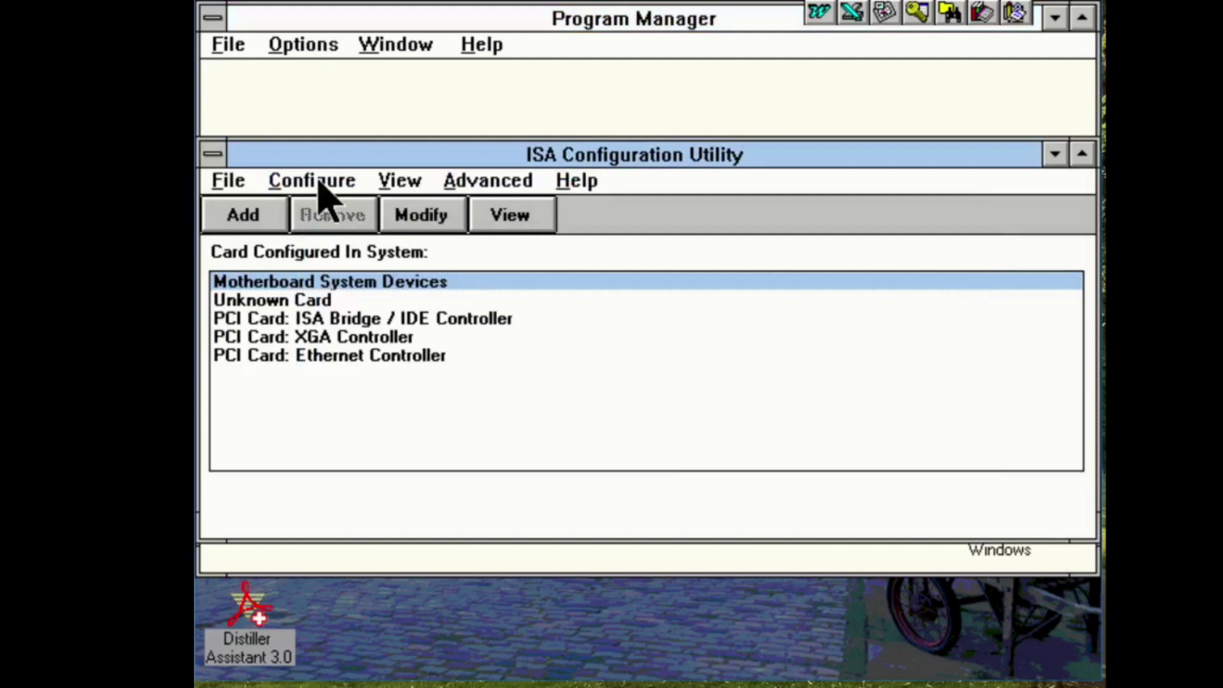
click(224, 181)
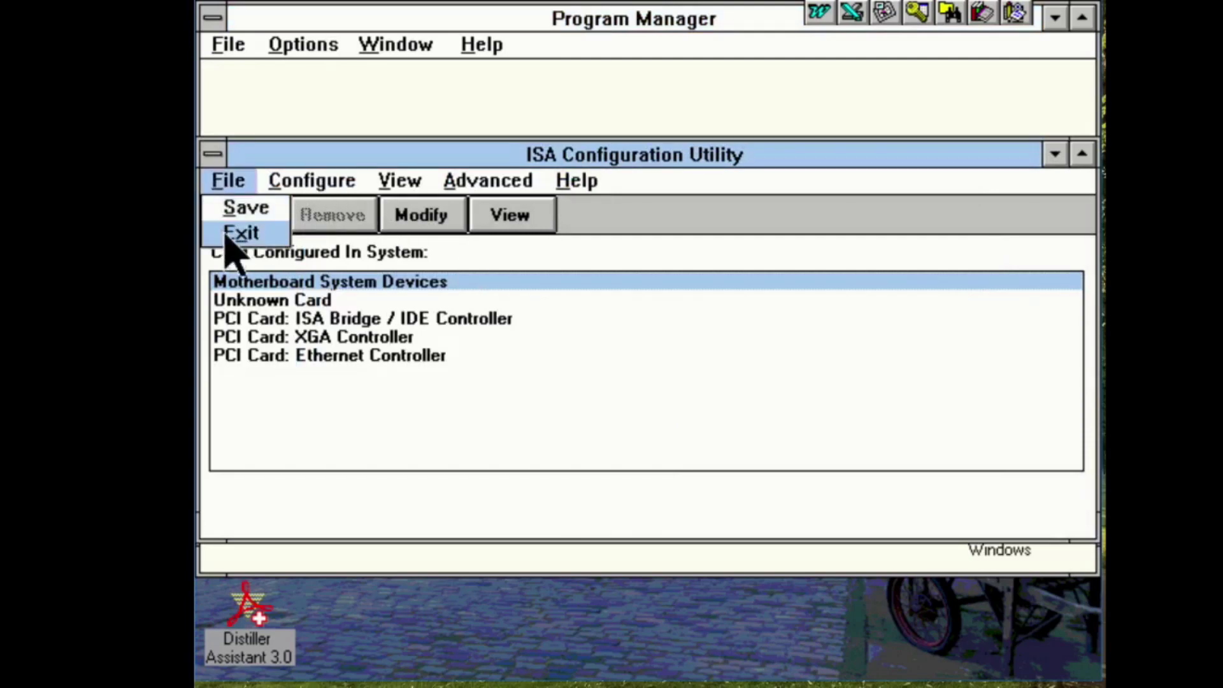
click(236, 237)
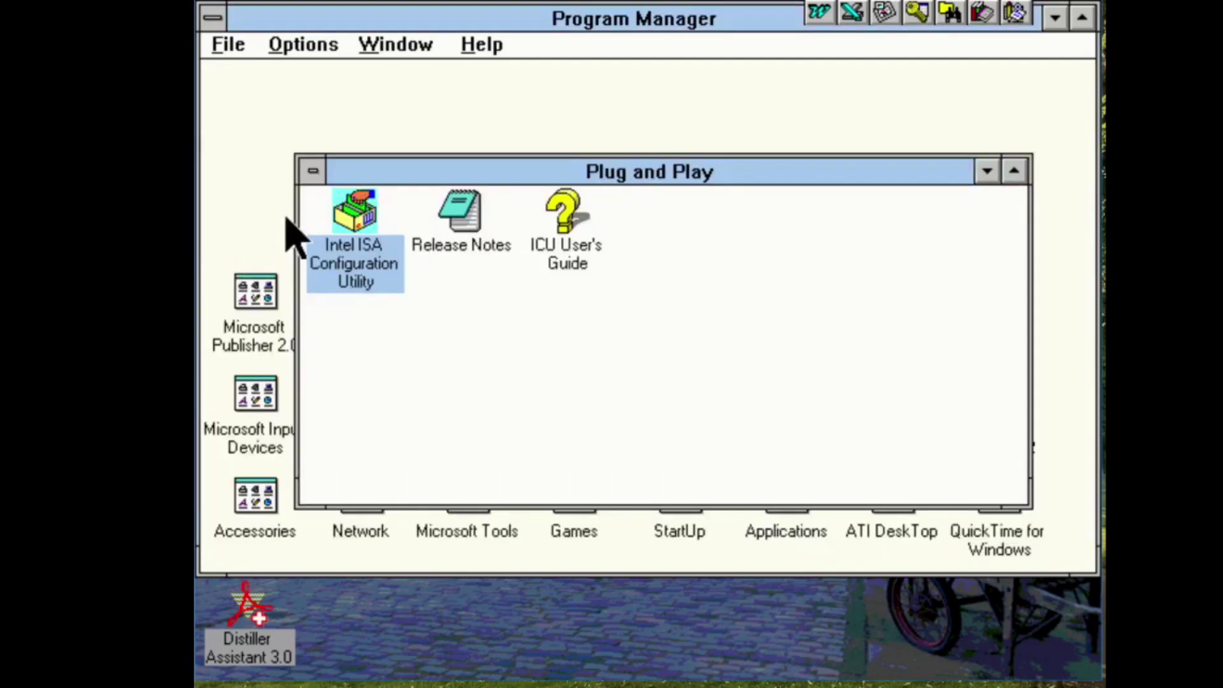
double_click(312, 169)
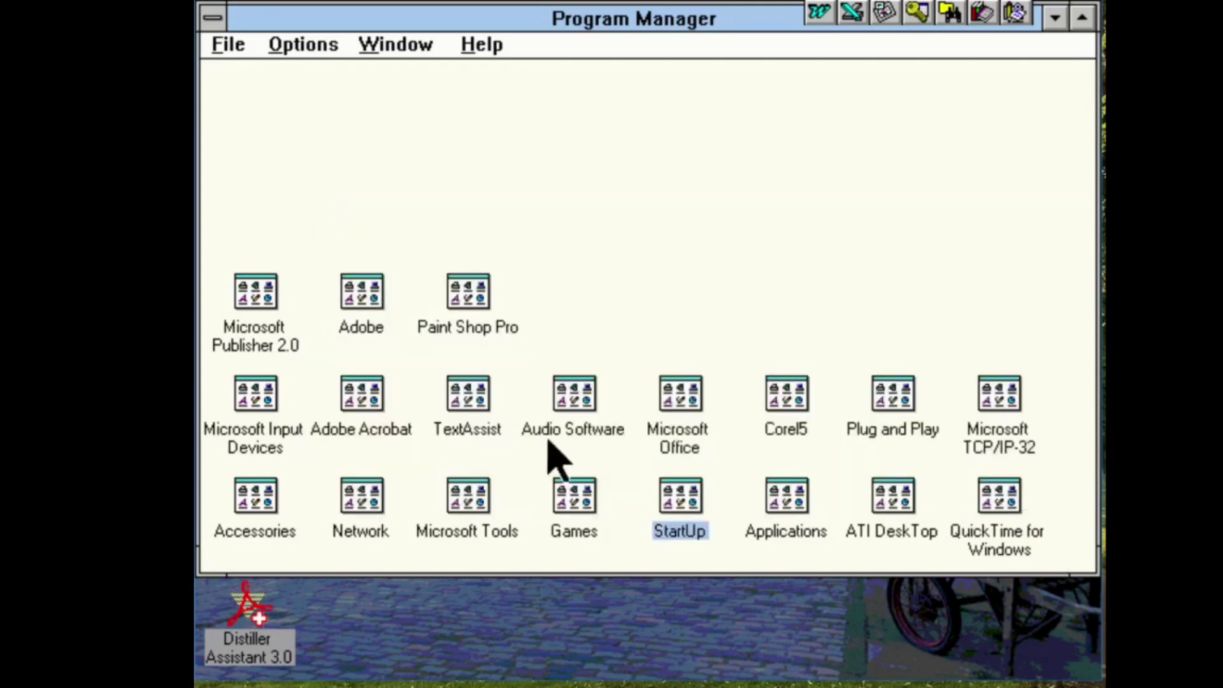
Select the Adobe Acrobat, TextAssist, Microsoft Tools, Network and Audio Software group icons.
click(389, 433)
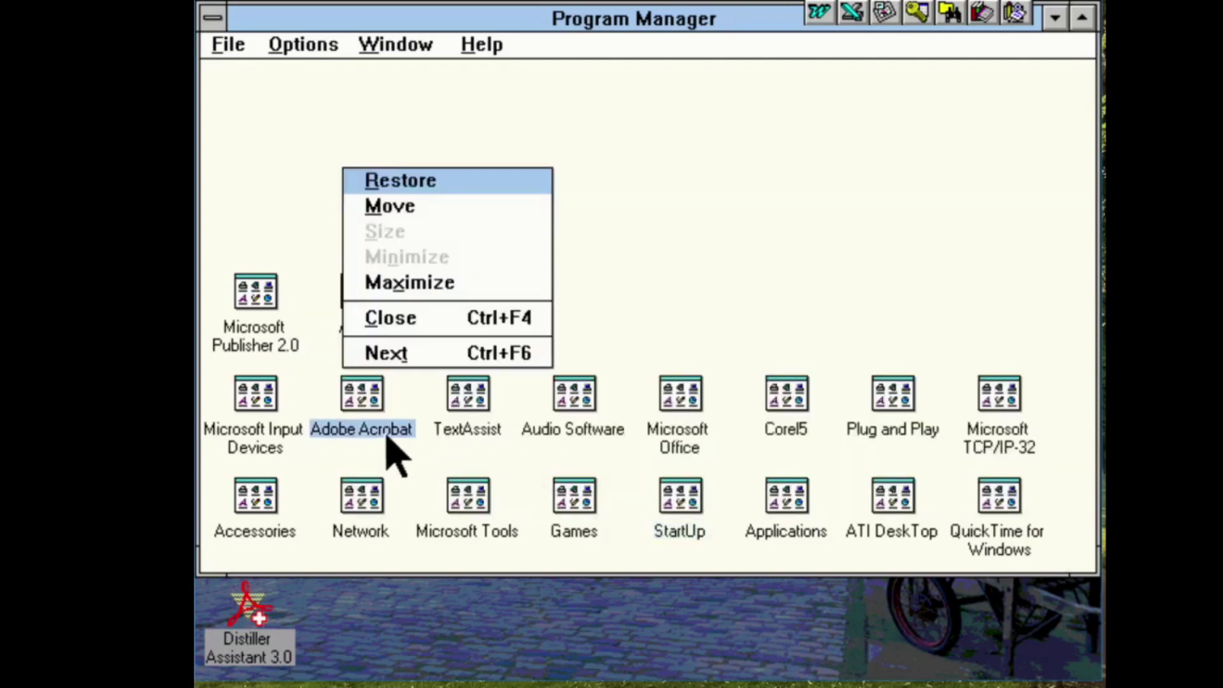
click(462, 438)
click(460, 528)
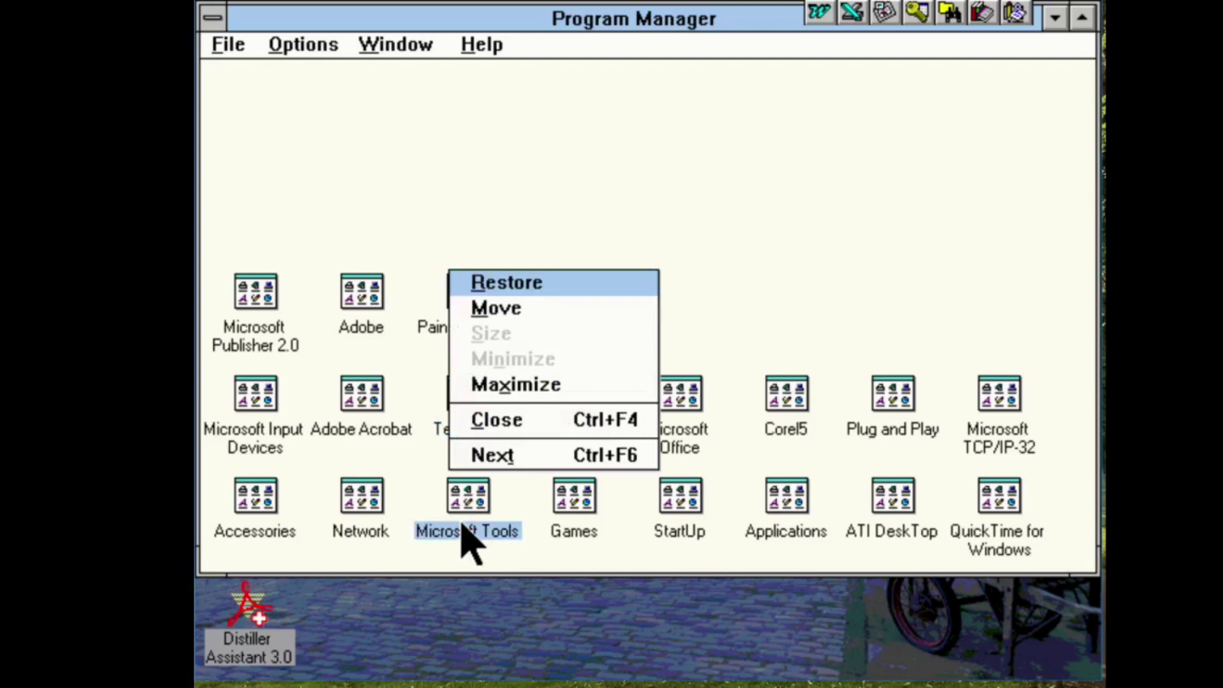
click(351, 536)
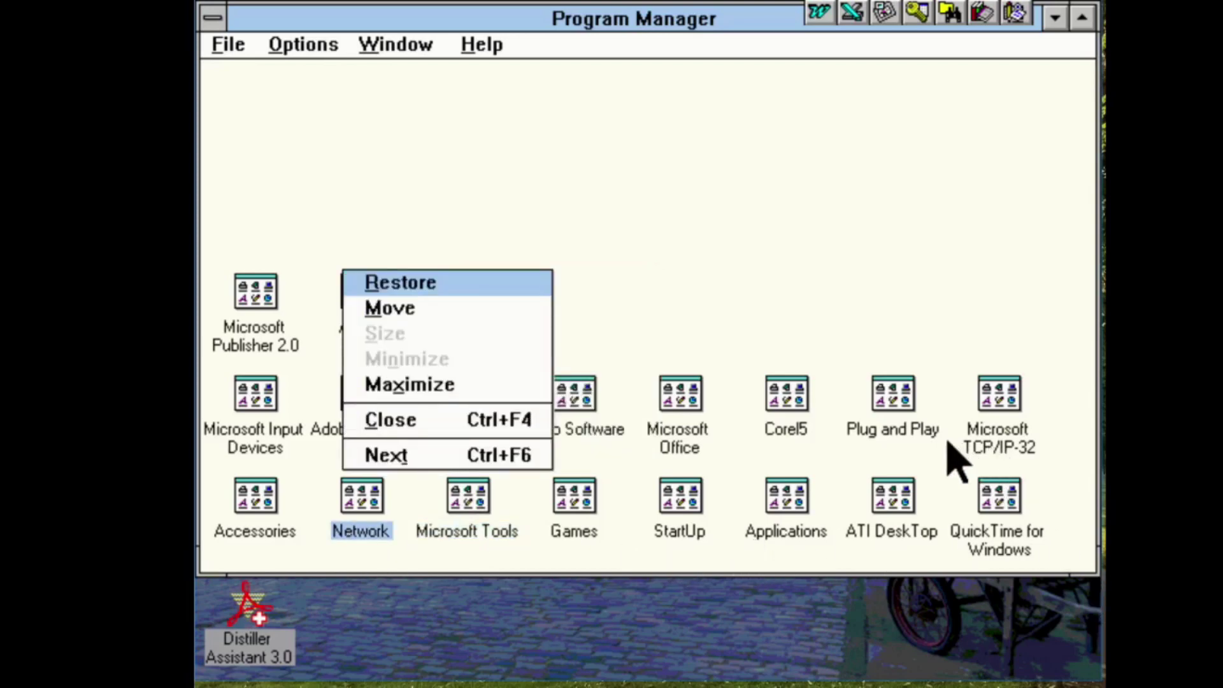
click(930, 460)
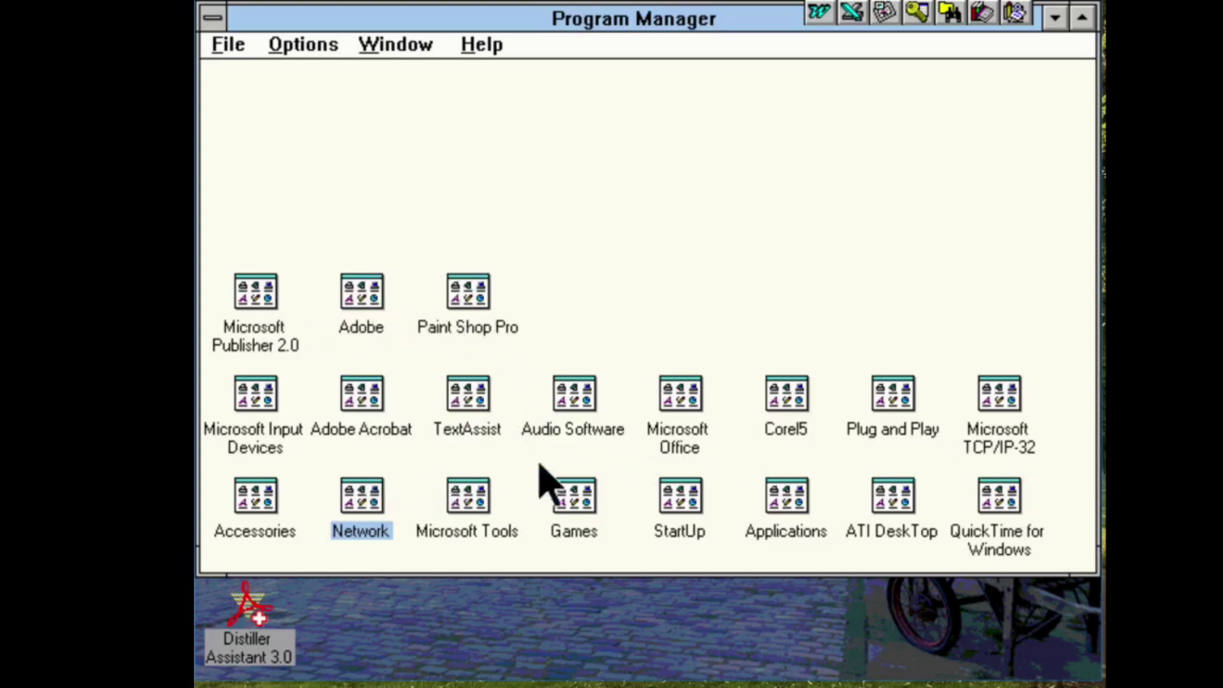
click(625, 431)
Open Audio Software, launch and close Creative Mixer, and cancel the Sound Blaster configuration.
double_click(628, 434)
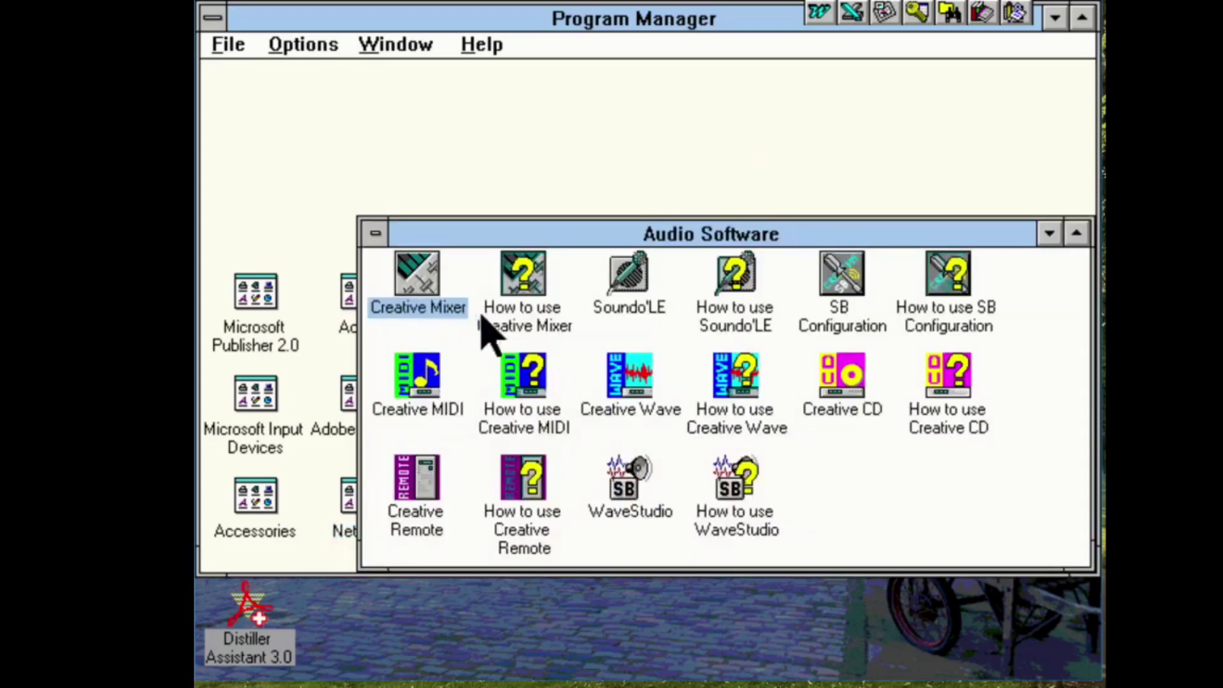
double_click(437, 315)
double_click(493, 300)
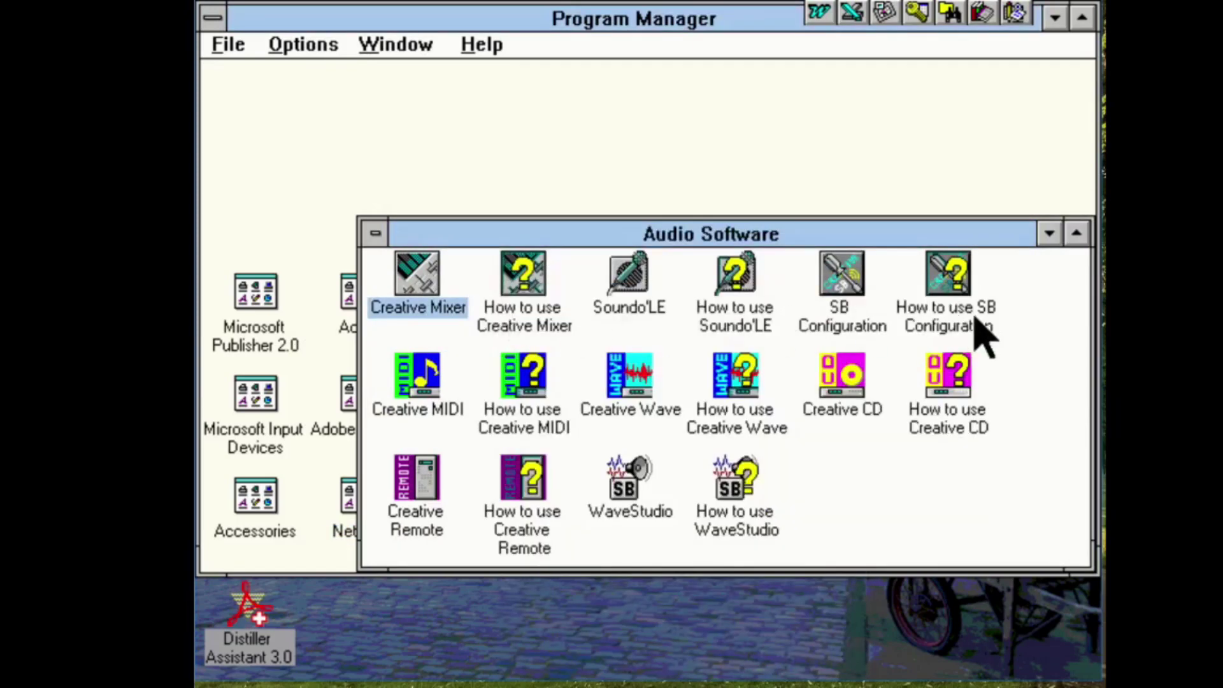
double_click(831, 332)
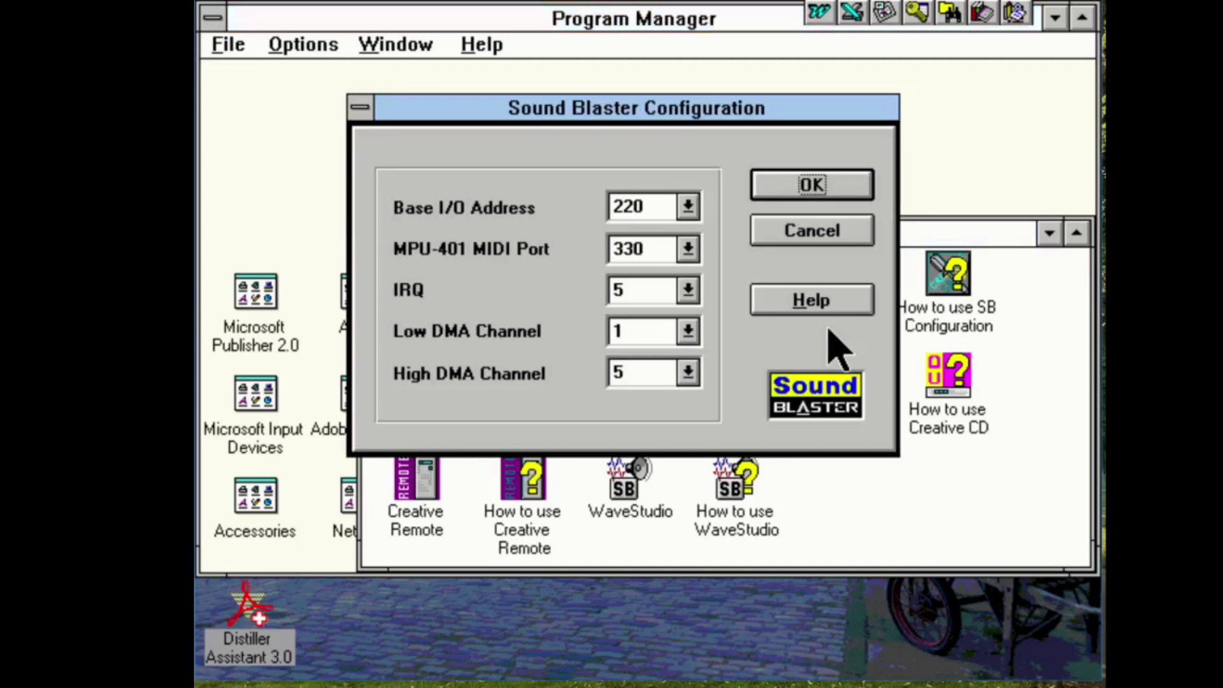
click(816, 239)
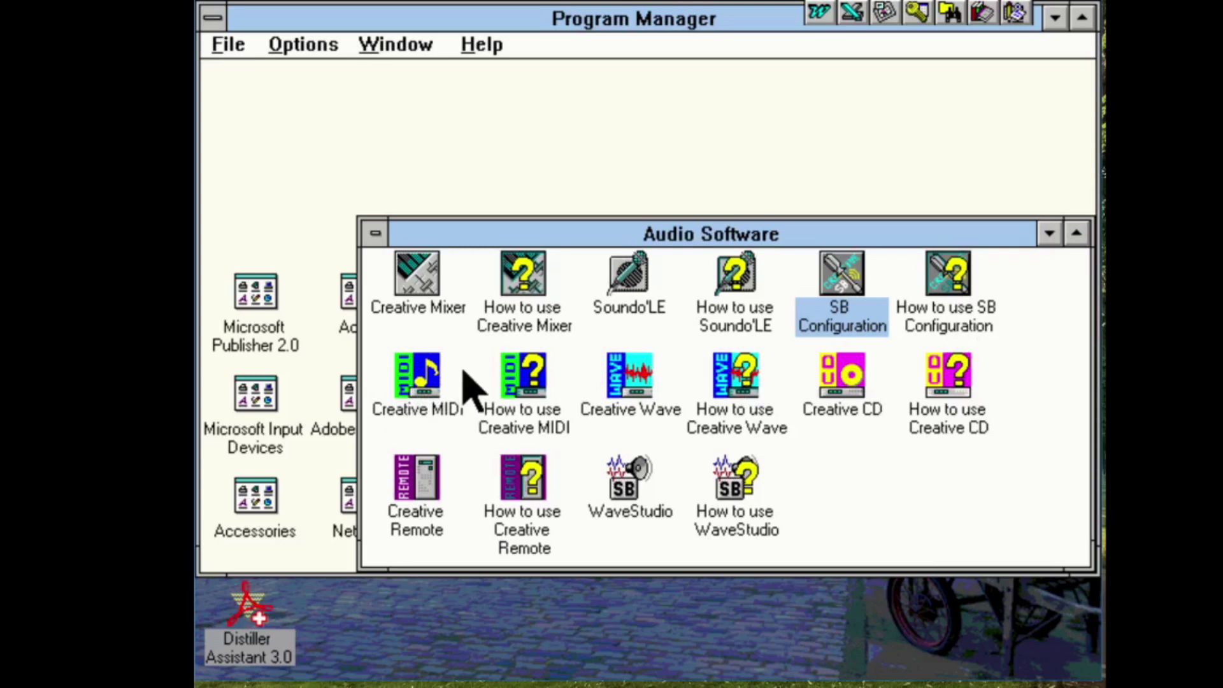
Start Creative MIDI, move it lower on screen and open its playlist.
double_click(427, 383)
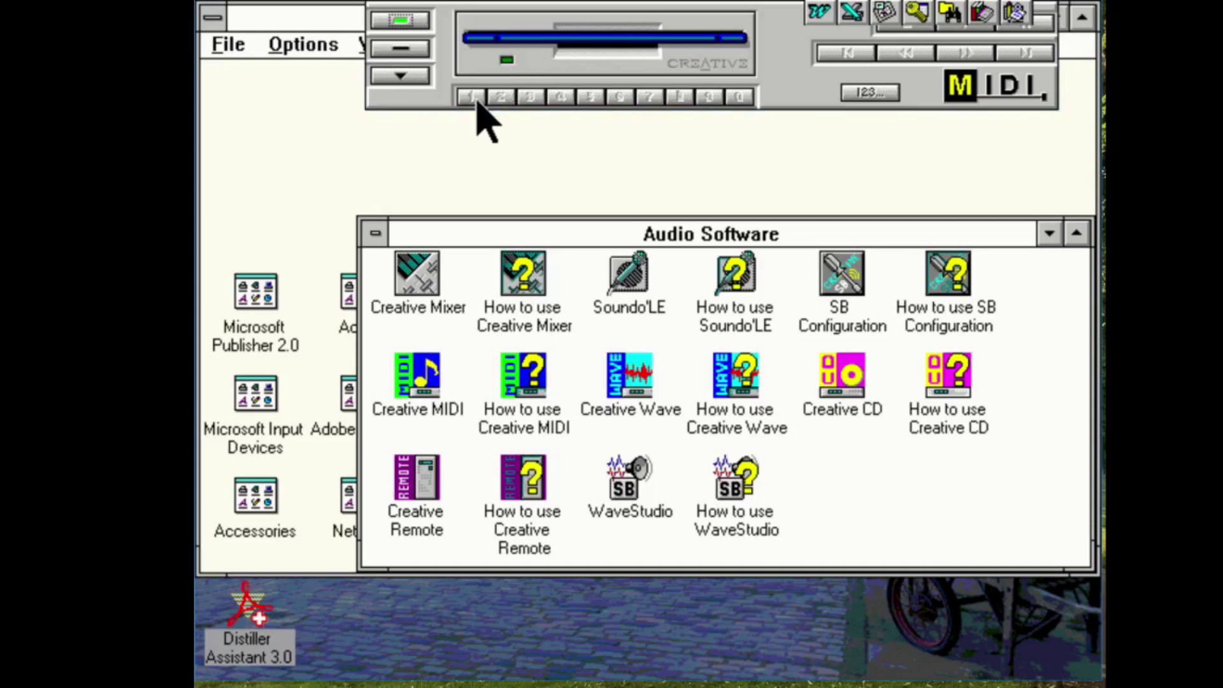
drag(796, 80, 767, 207)
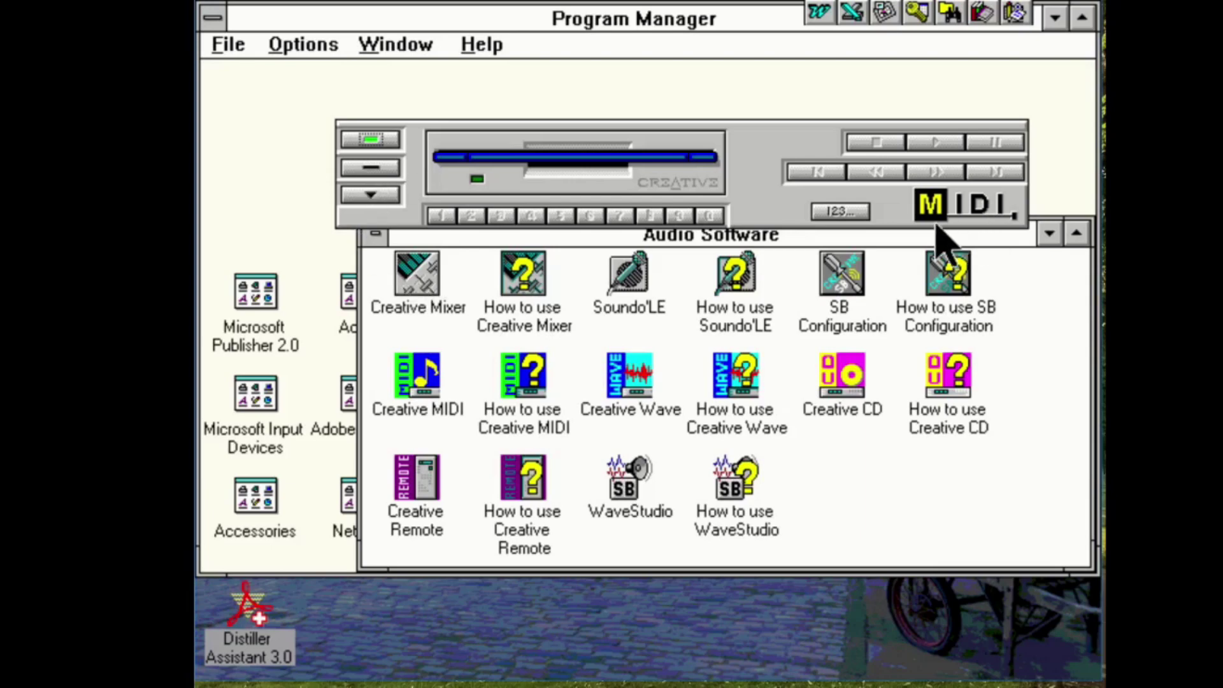
click(842, 213)
List MIDI Sequencer files, browse to c:\windows, play canyon.mid and close the playlist.
click(847, 223)
click(731, 262)
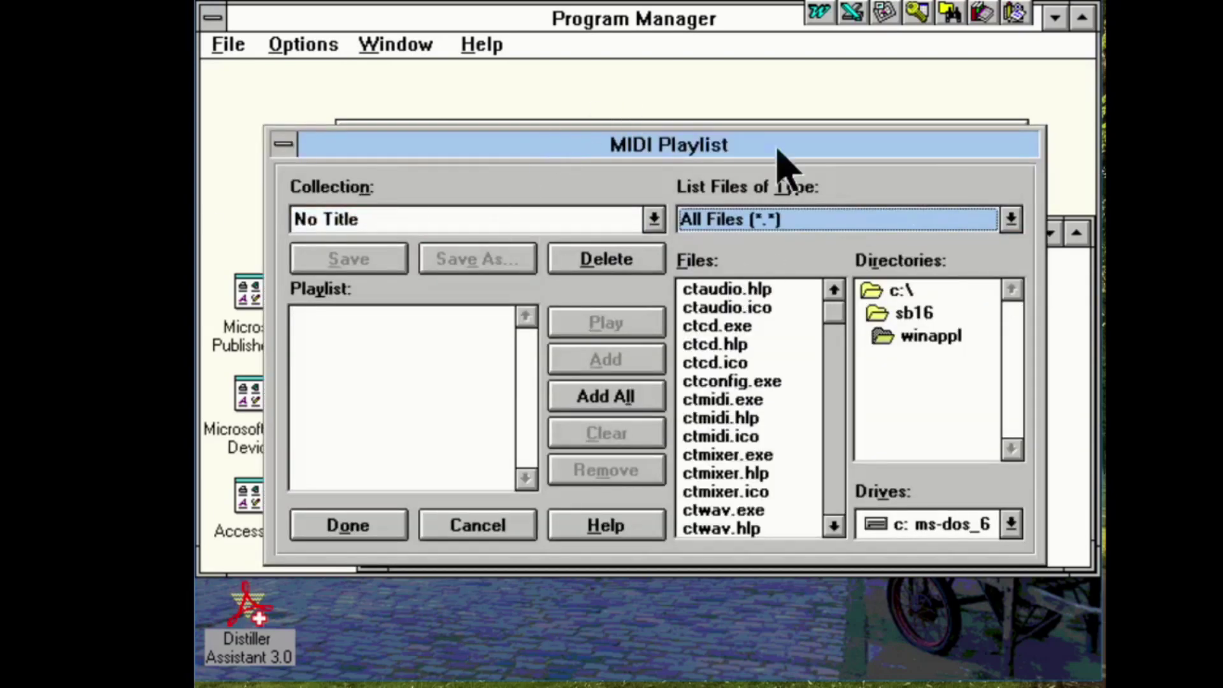
click(830, 224)
click(830, 243)
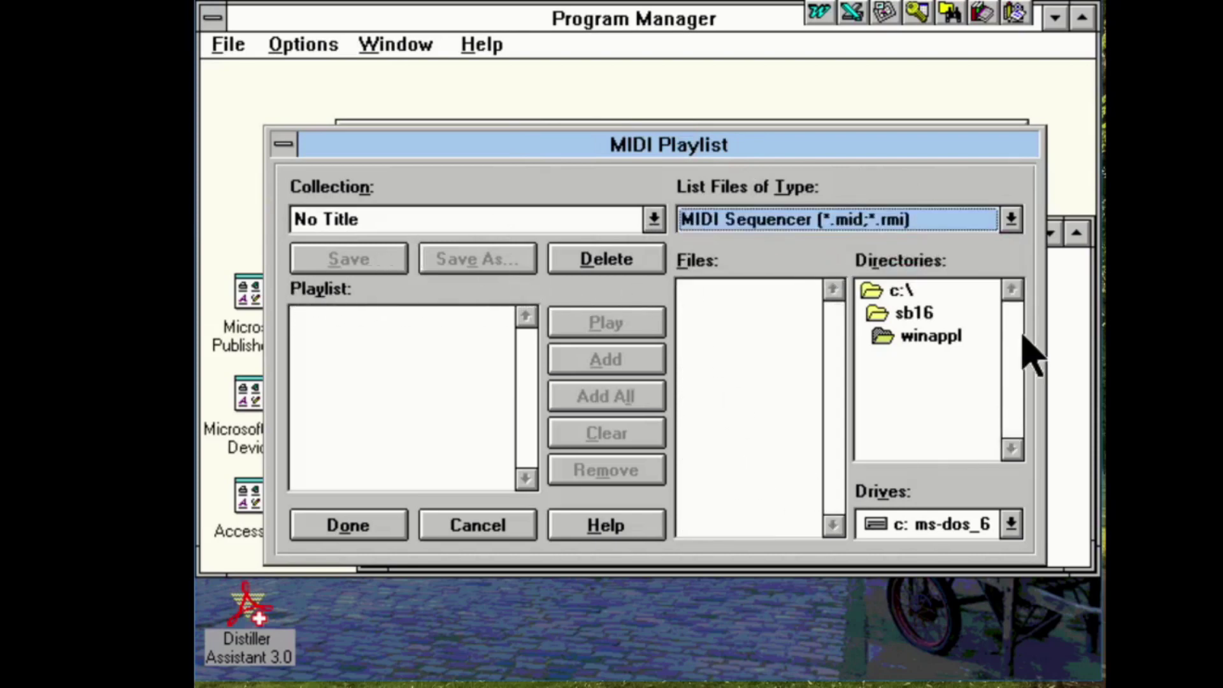
click(958, 293)
double_click(958, 293)
key(w)
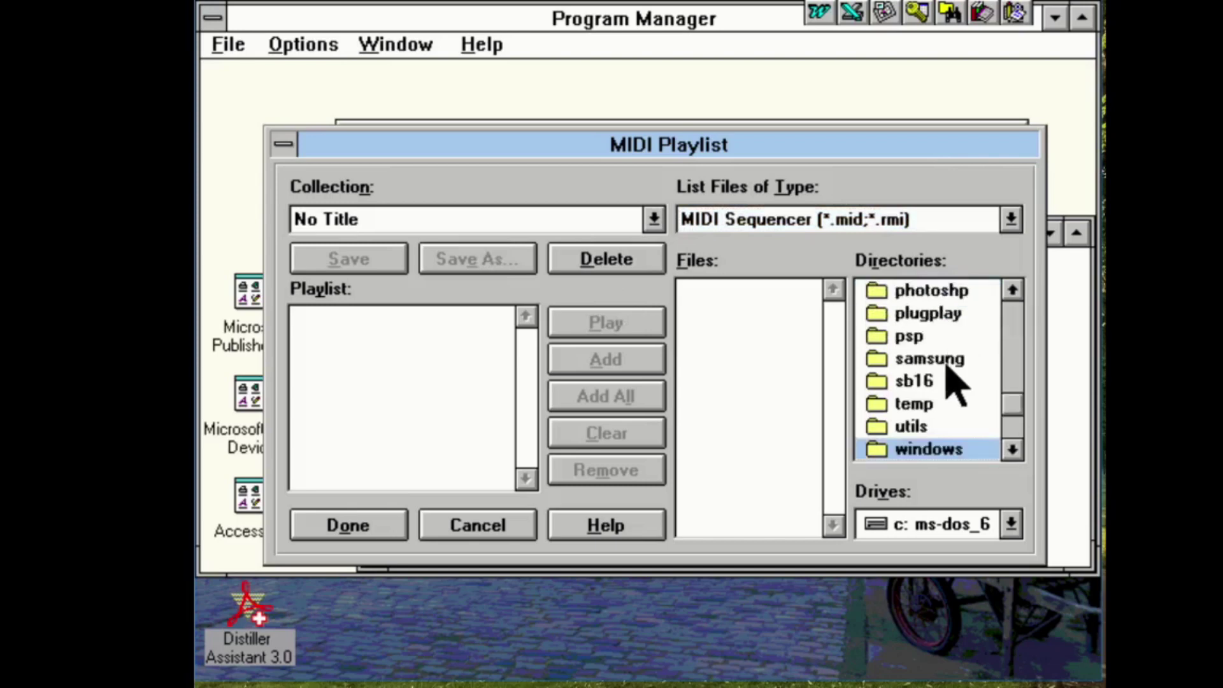
double_click(927, 448)
double_click(730, 303)
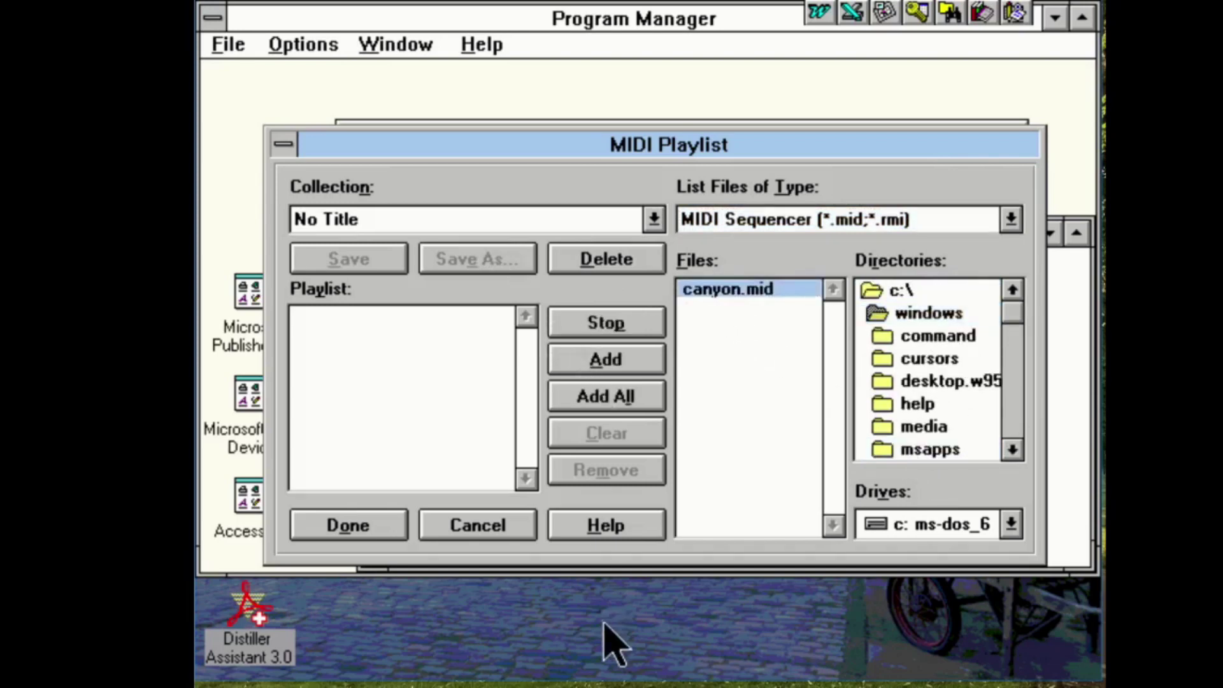
click(344, 524)
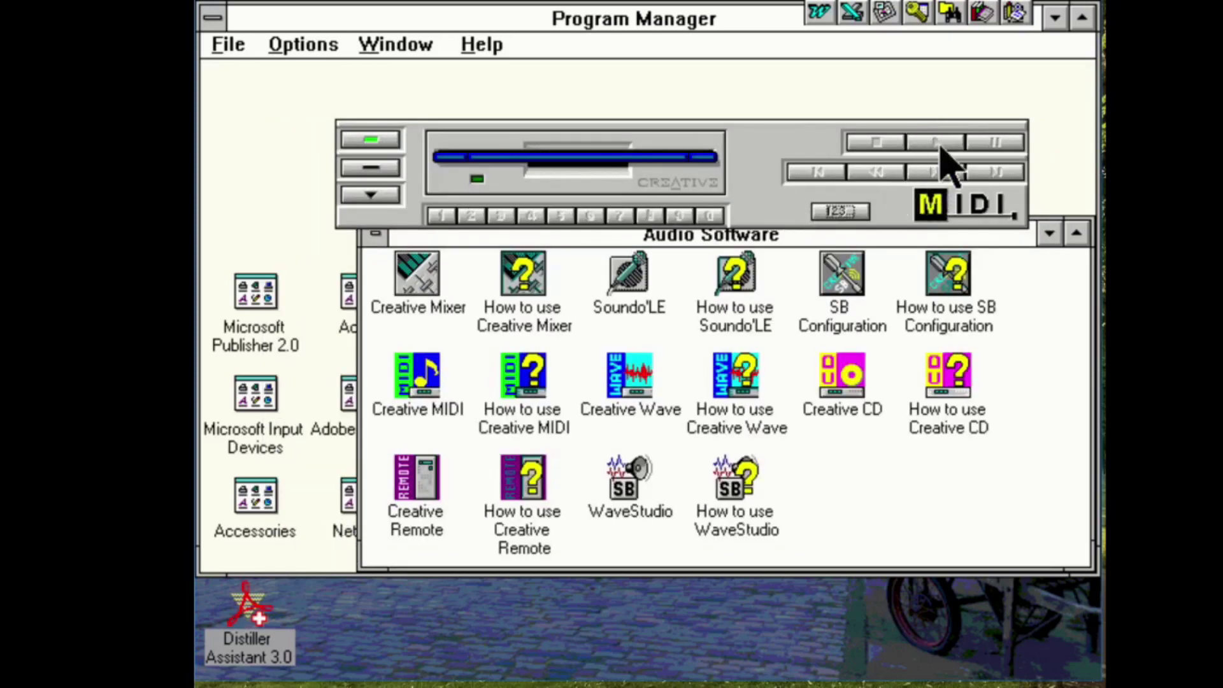
Close the Creative MIDI player and open Control Panel from the Main group.
click(392, 147)
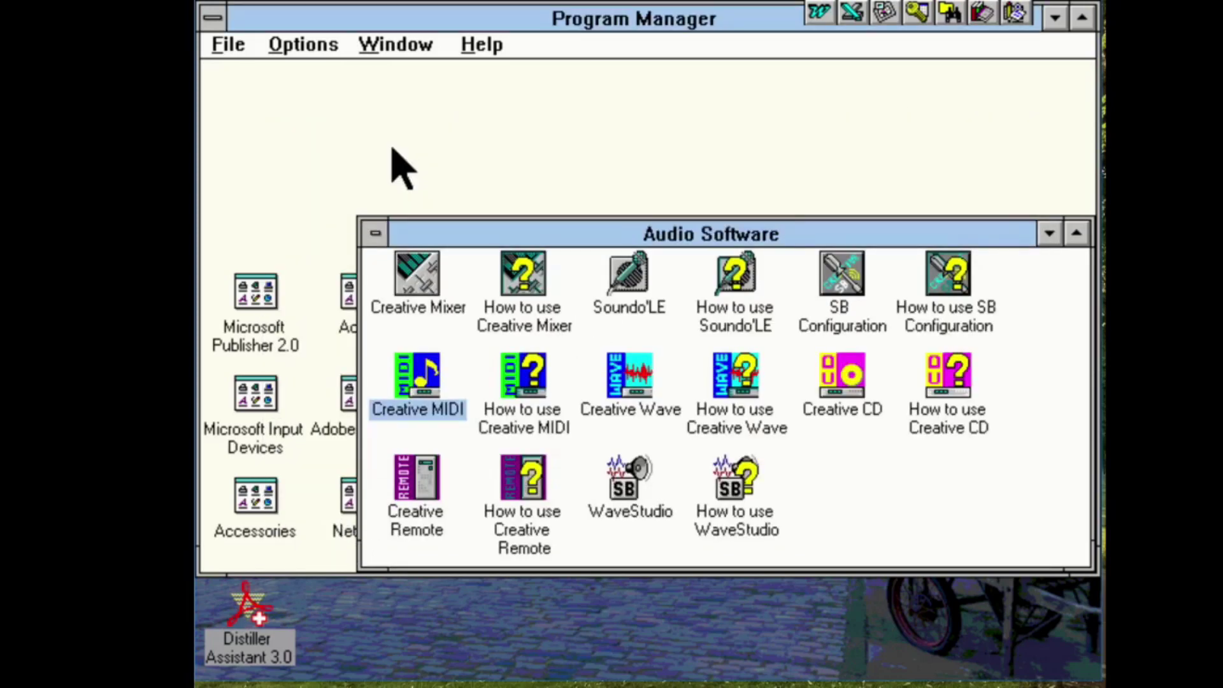
click(426, 43)
click(458, 158)
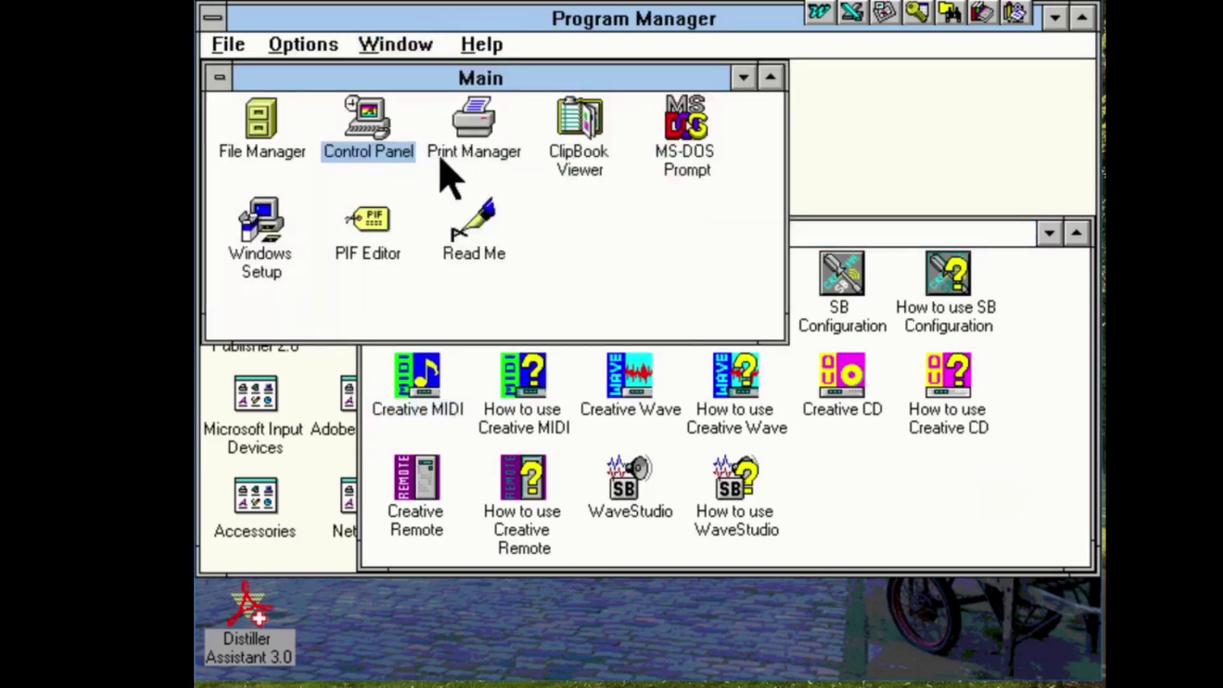
double_click(381, 151)
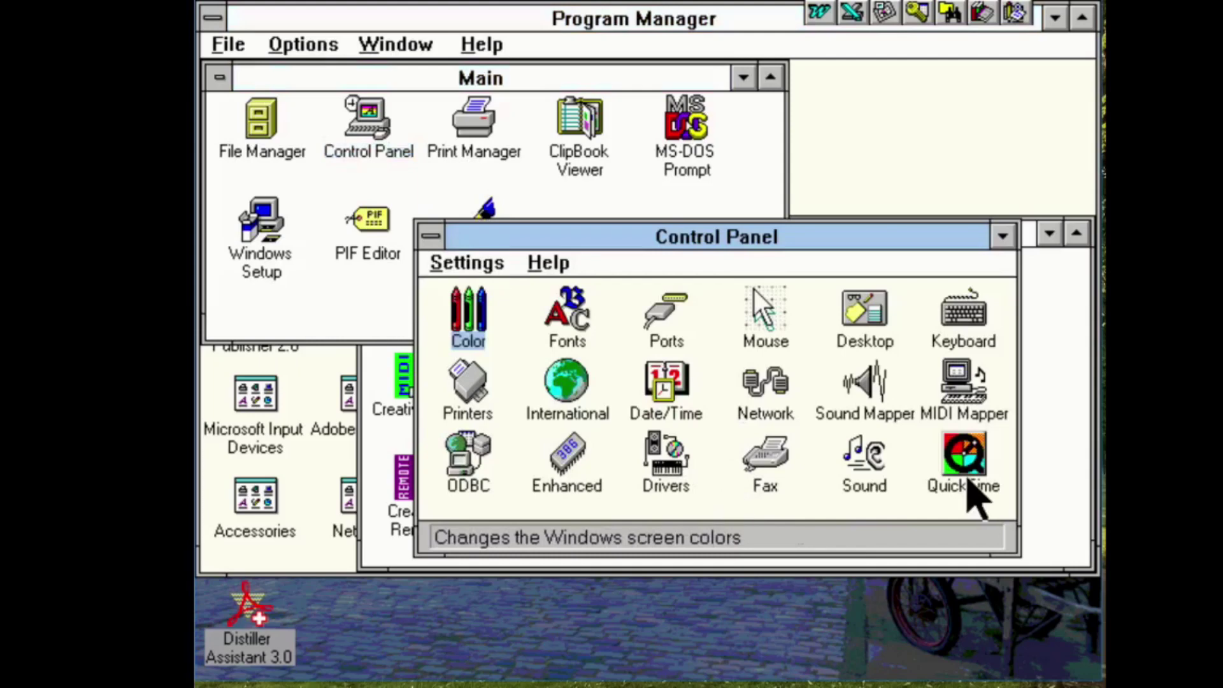
Review the IntelliPoint mouse pointer and speed settings, then cancel without saving.
double_click(774, 322)
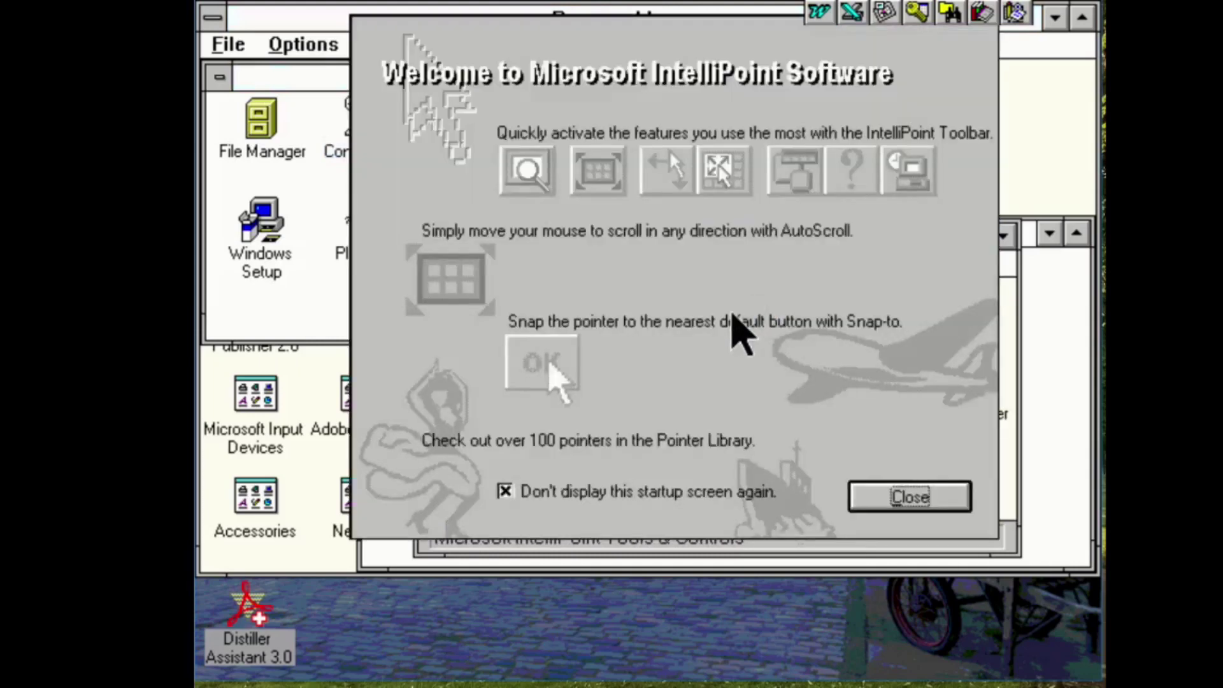
click(917, 497)
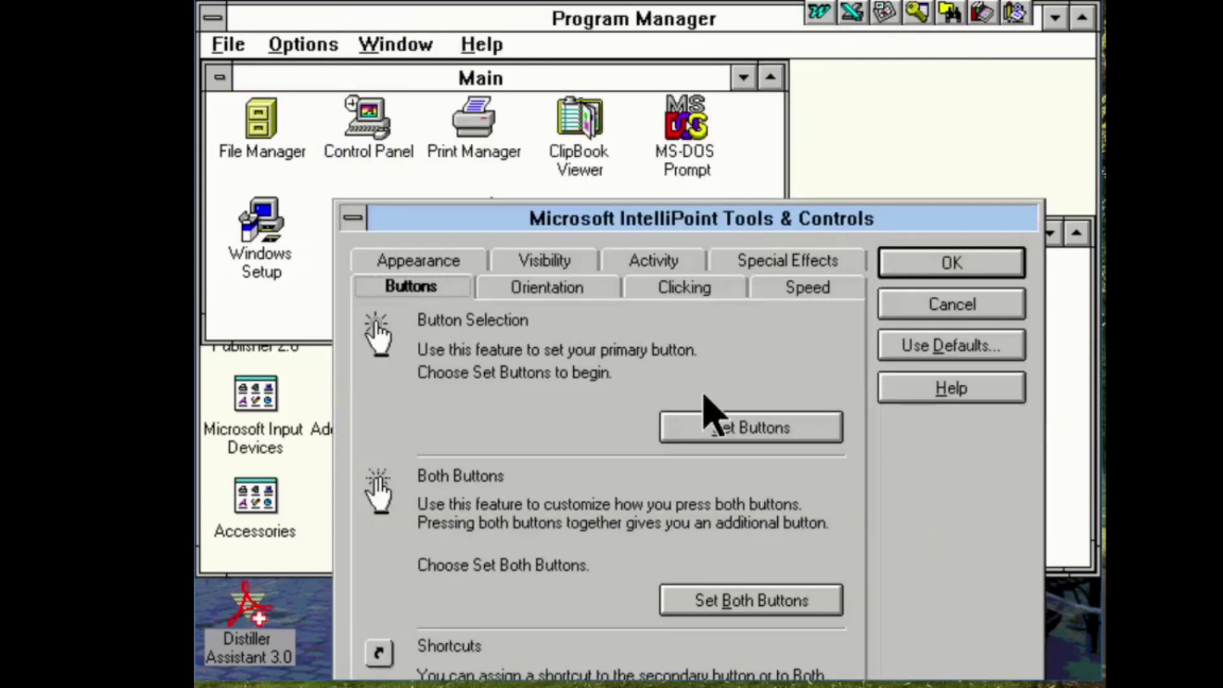
drag(488, 220, 443, 35)
click(424, 71)
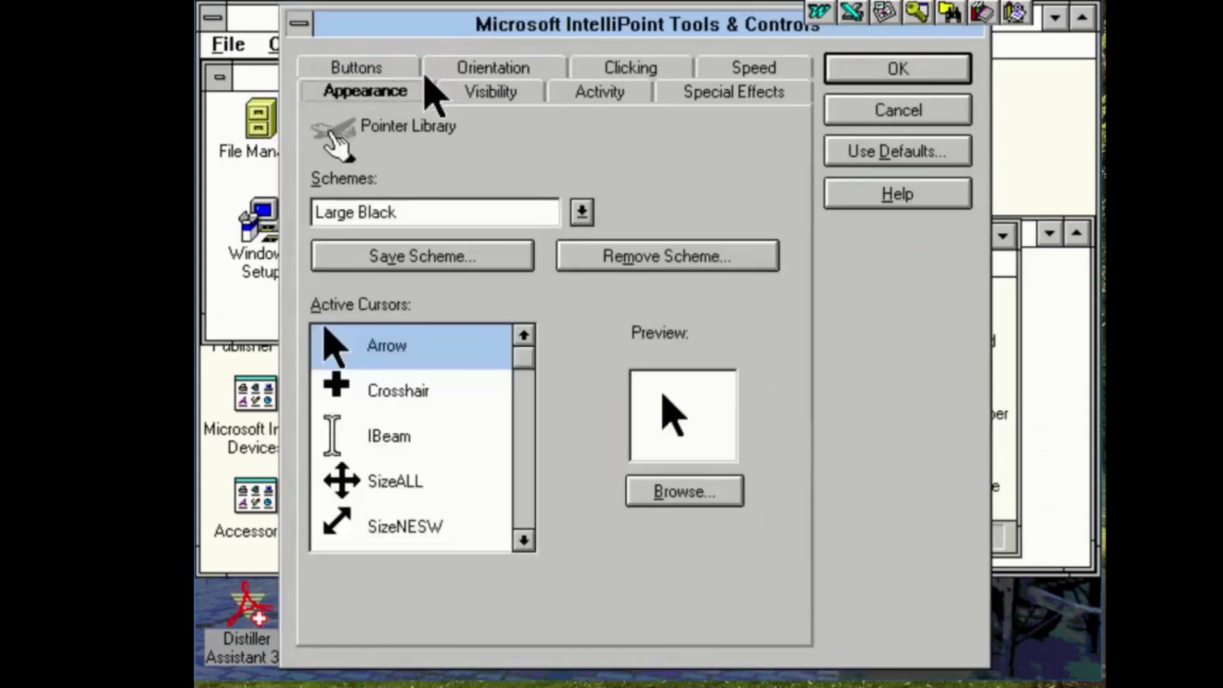
click(495, 92)
click(578, 90)
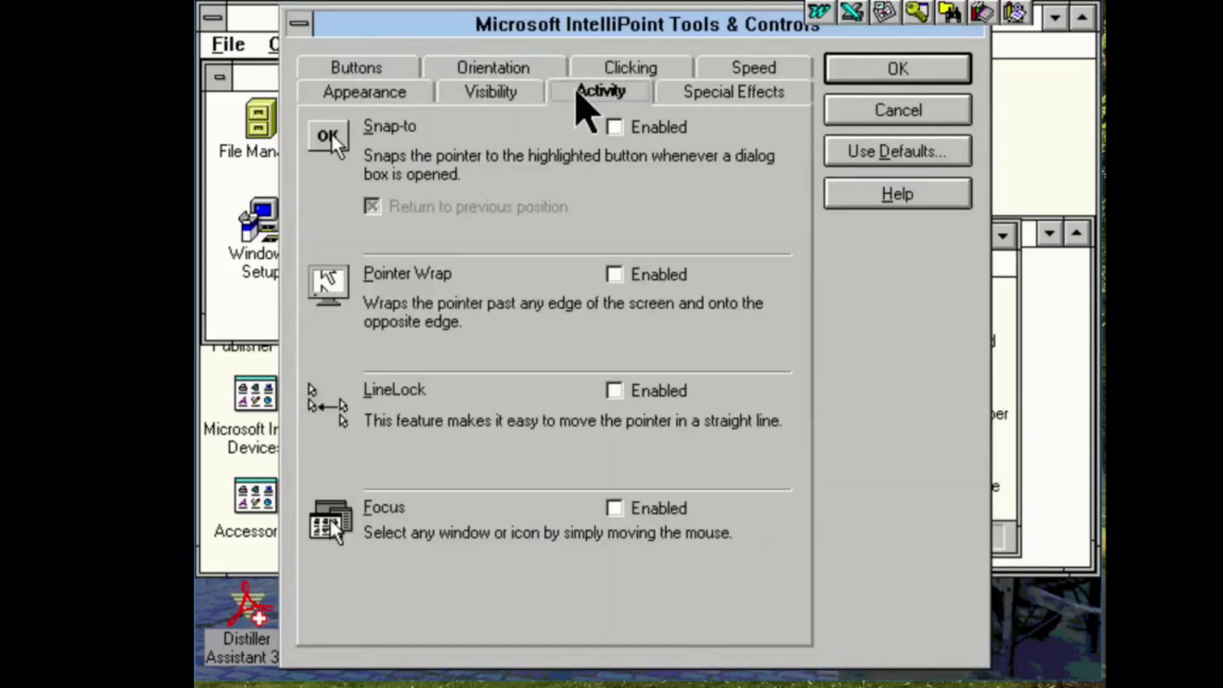
click(739, 94)
click(745, 70)
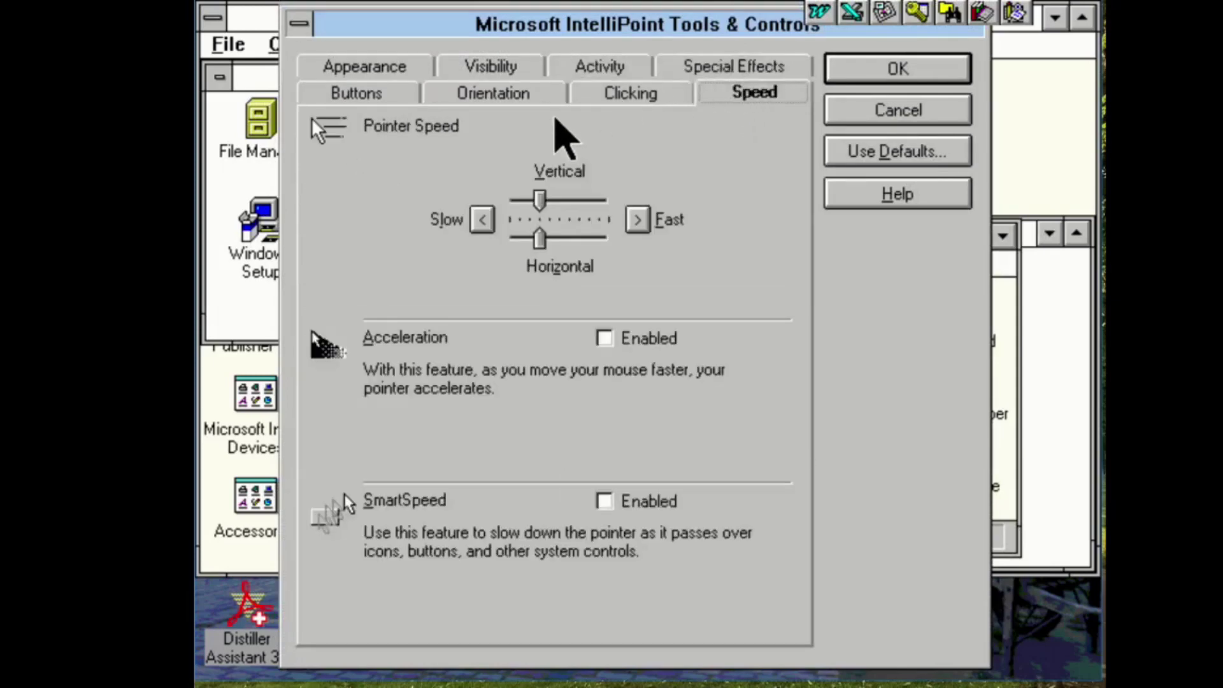
click(484, 220)
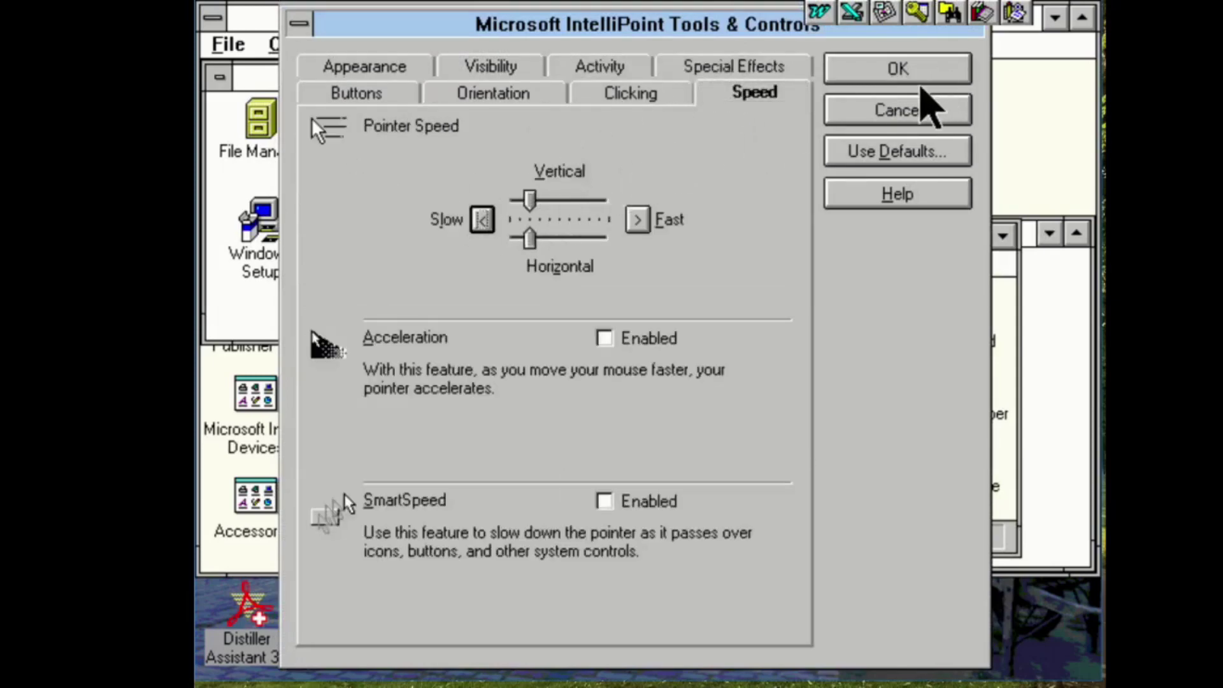
click(922, 105)
Close Control Panel, minimize the Main and Audio Software groups, and list the program groups.
click(439, 233)
click(439, 232)
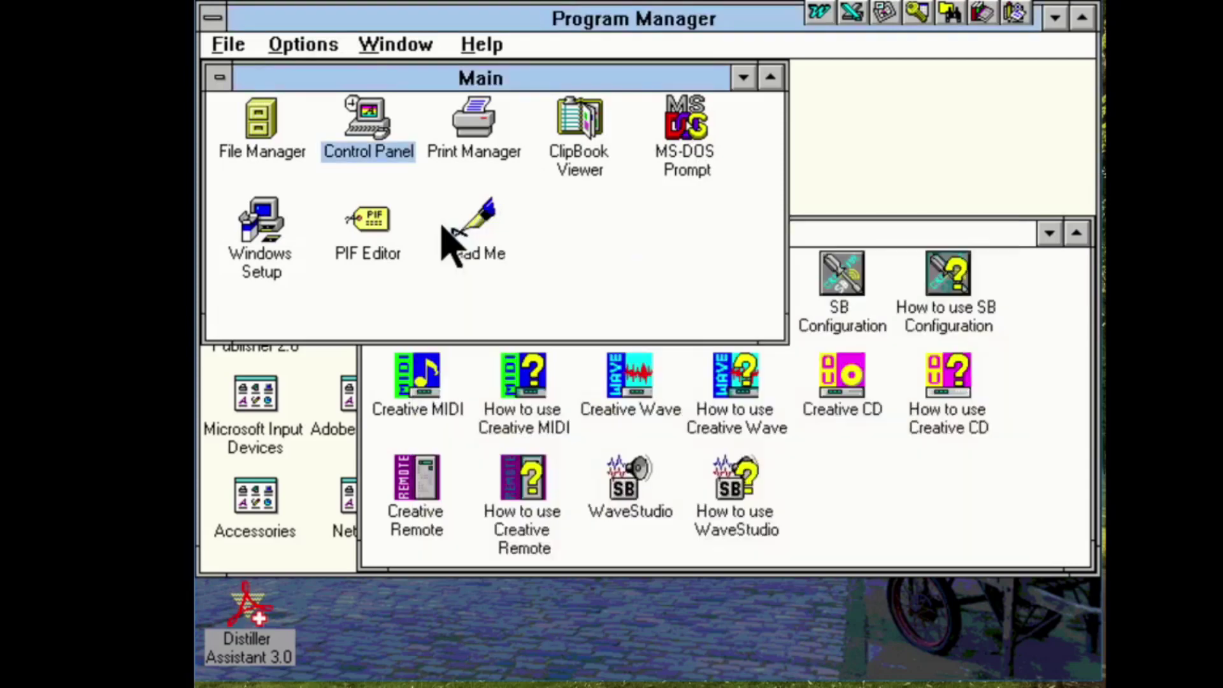
double_click(219, 77)
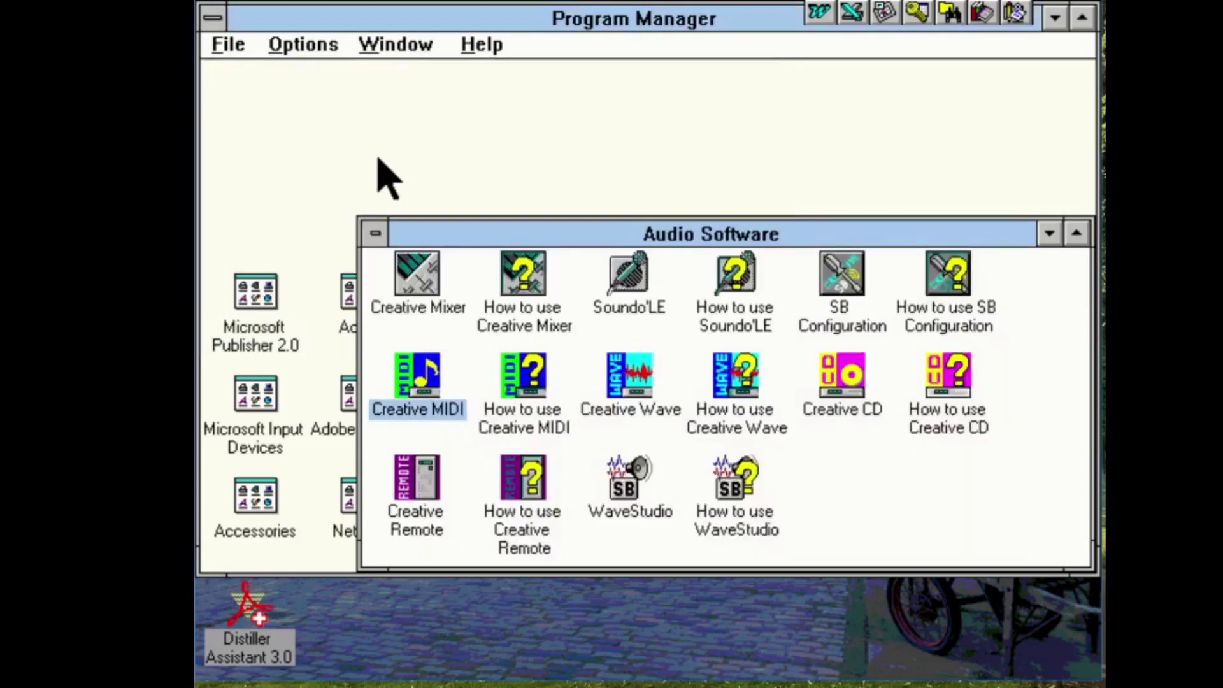
double_click(370, 232)
click(411, 46)
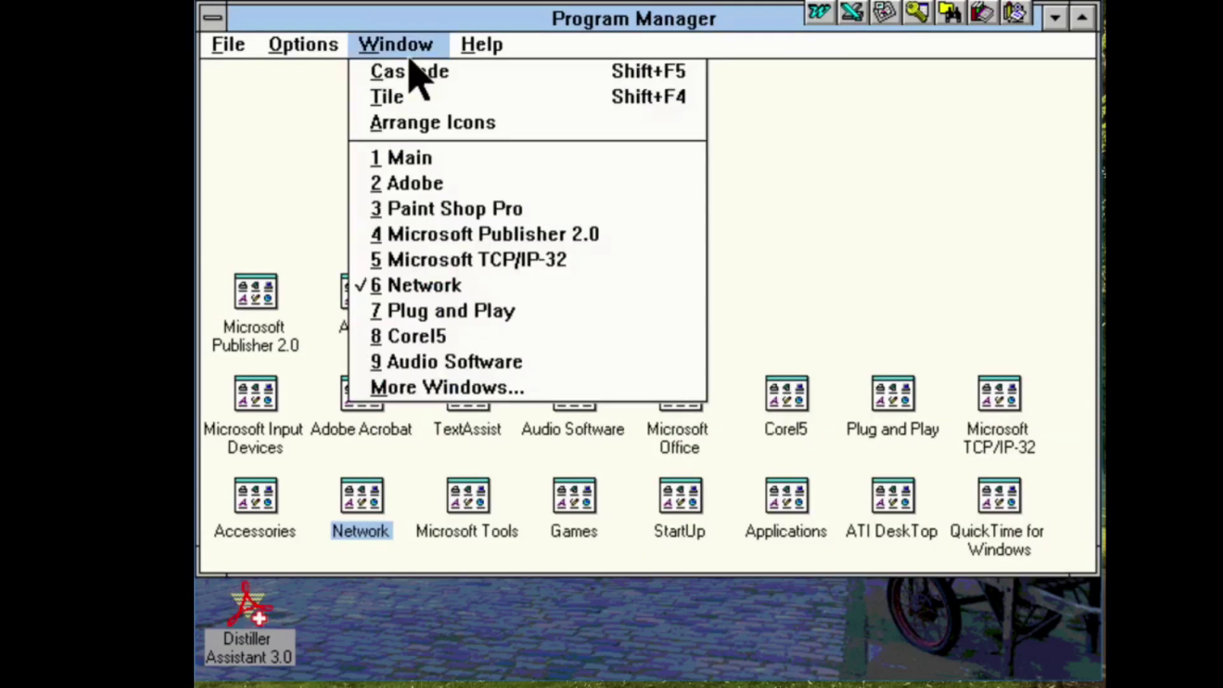
Reopen the Main group and launch File Manager showing drive C:.
click(425, 167)
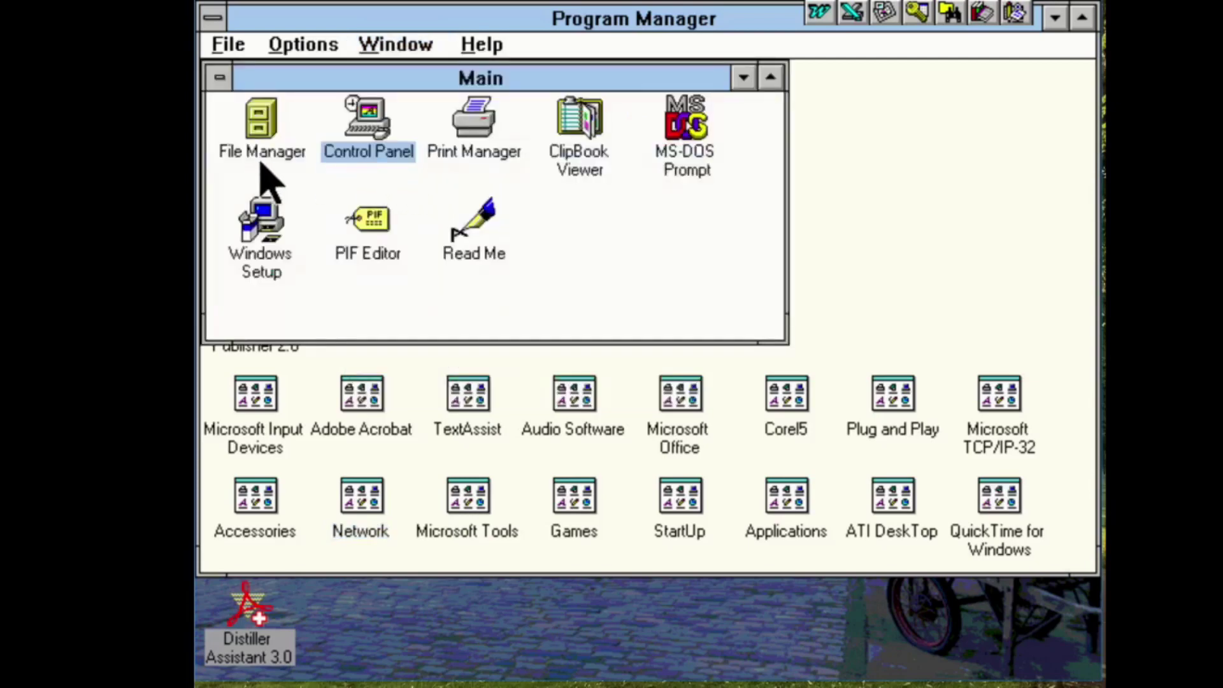
double_click(260, 128)
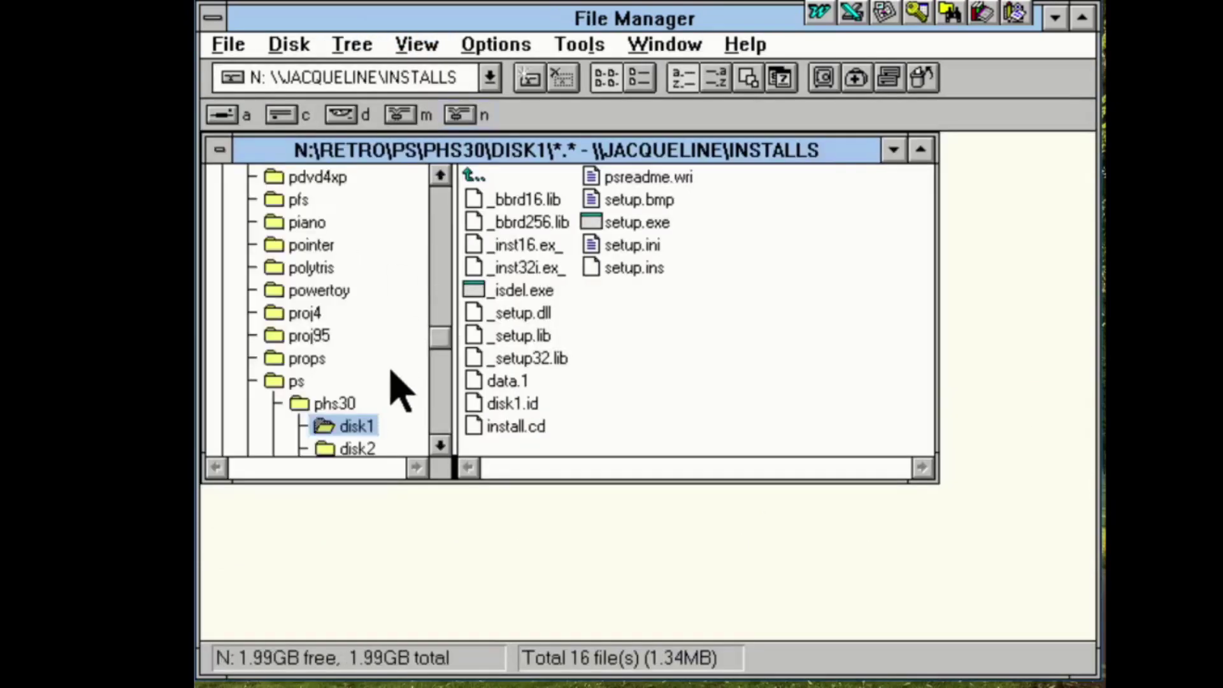
click(290, 116)
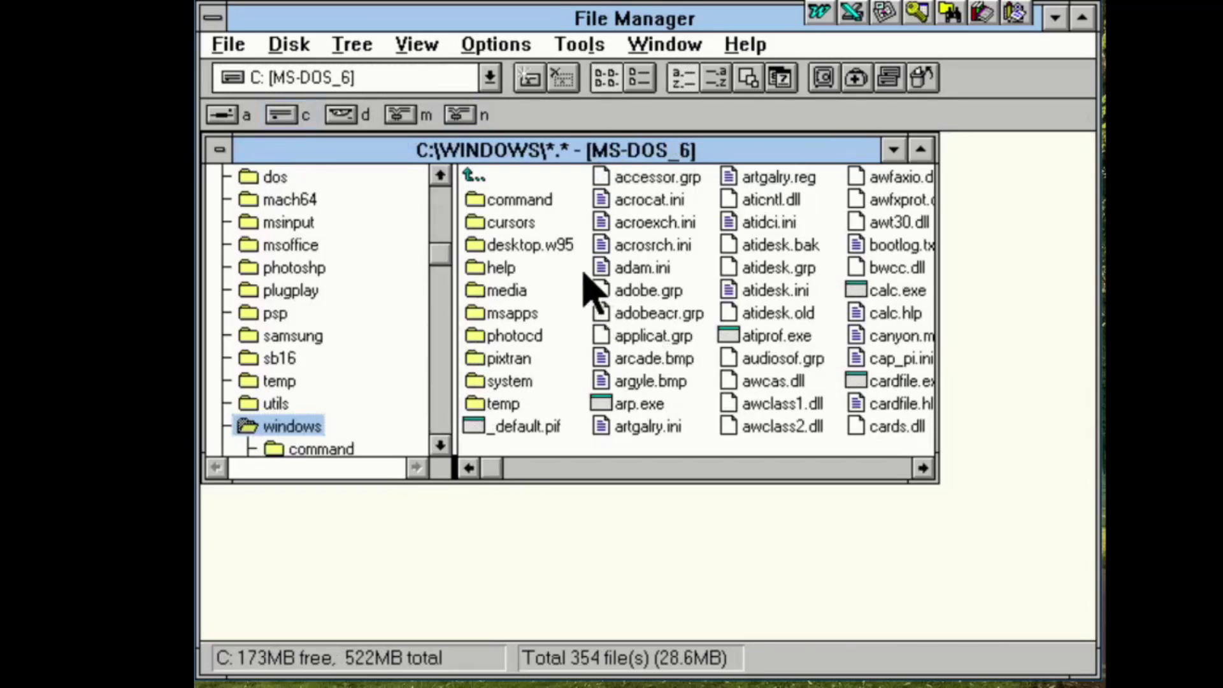
Browse the desktop.w95, pixtran and WINDOWS folders, then bring up the Switch To list of programs.
double_click(565, 247)
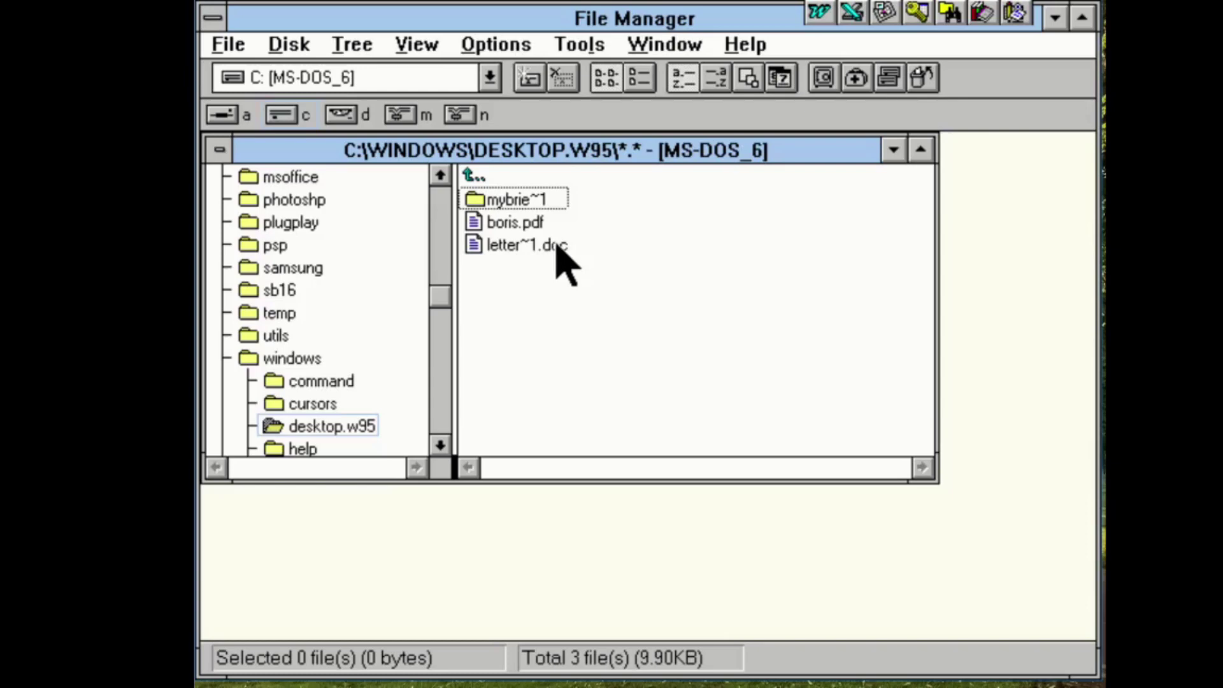
scroll(331, 318, down, 3)
click(318, 336)
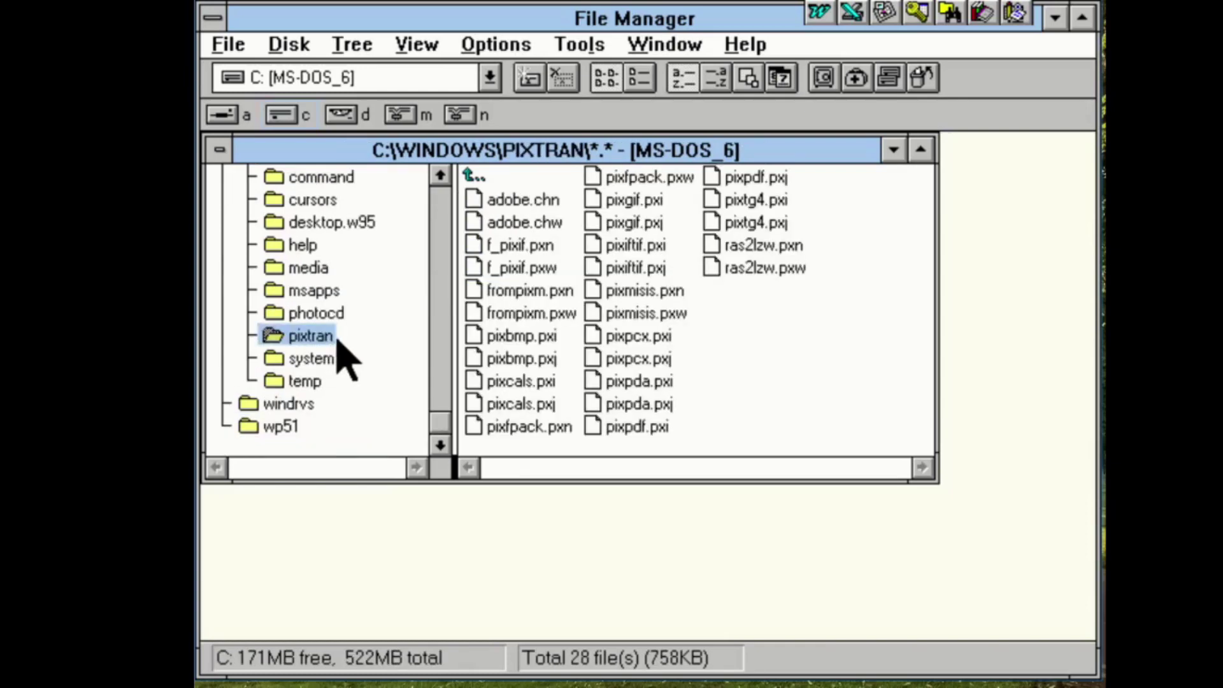
click(439, 175)
click(440, 175)
click(439, 175)
click(439, 175)
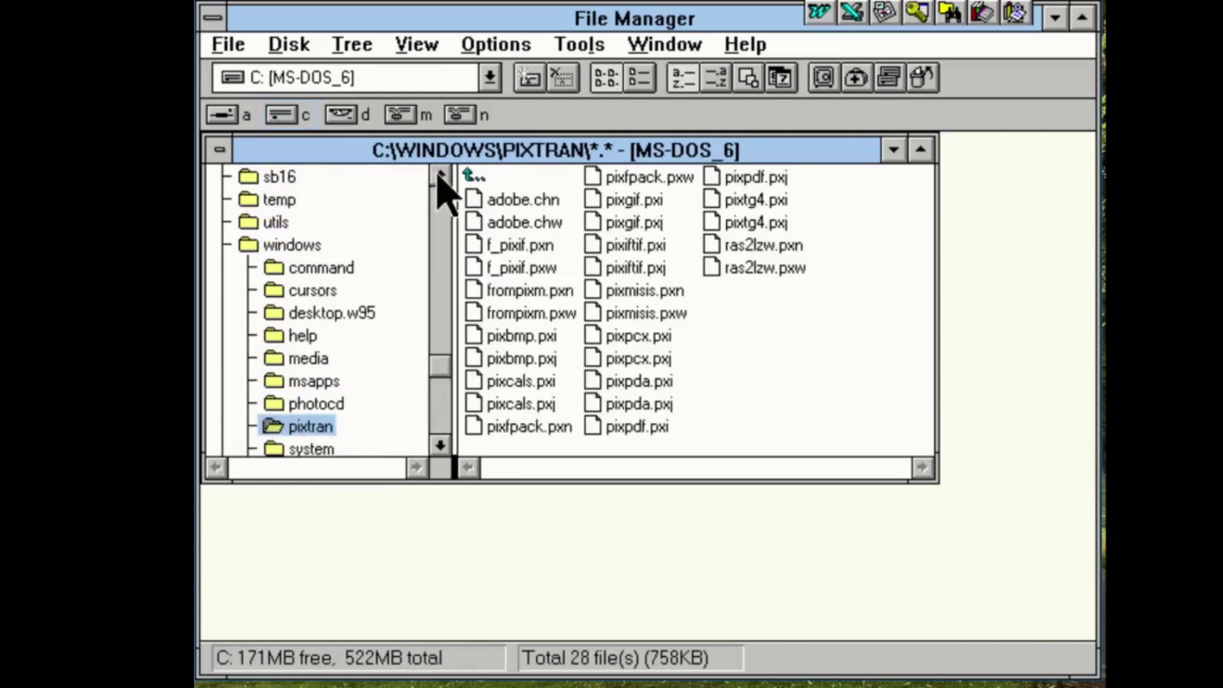
click(439, 176)
click(439, 175)
click(439, 175)
click(439, 175)
click(440, 175)
click(440, 175)
click(286, 381)
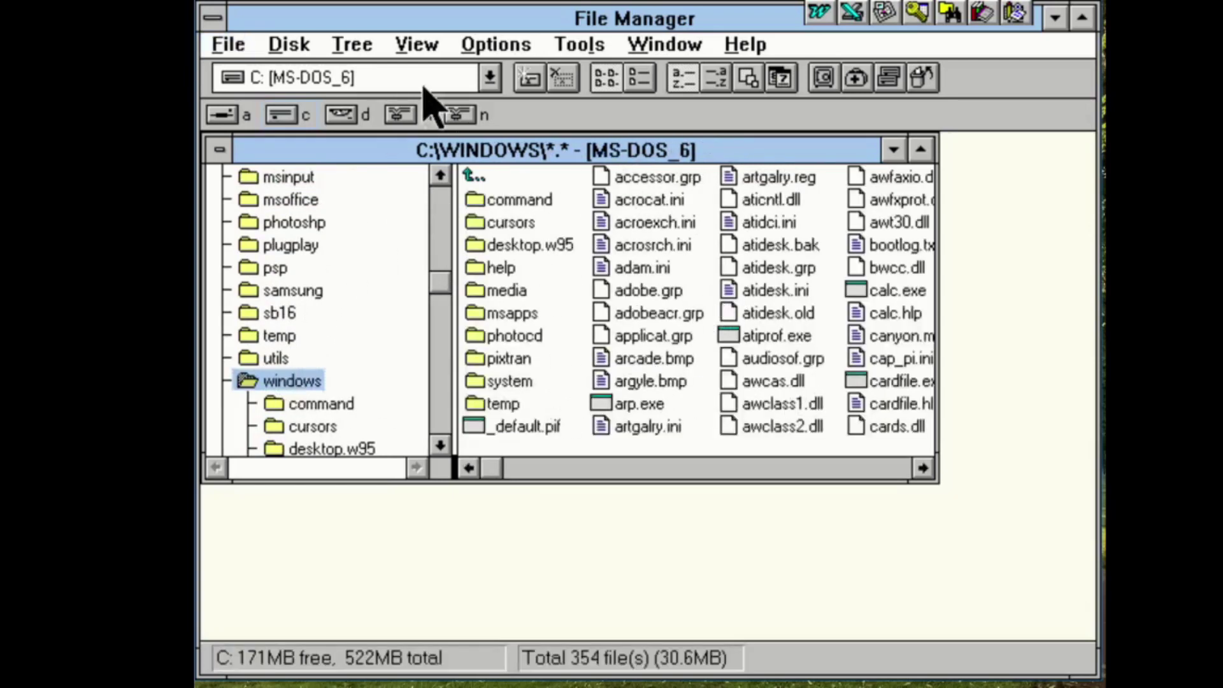
click(216, 19)
click(238, 213)
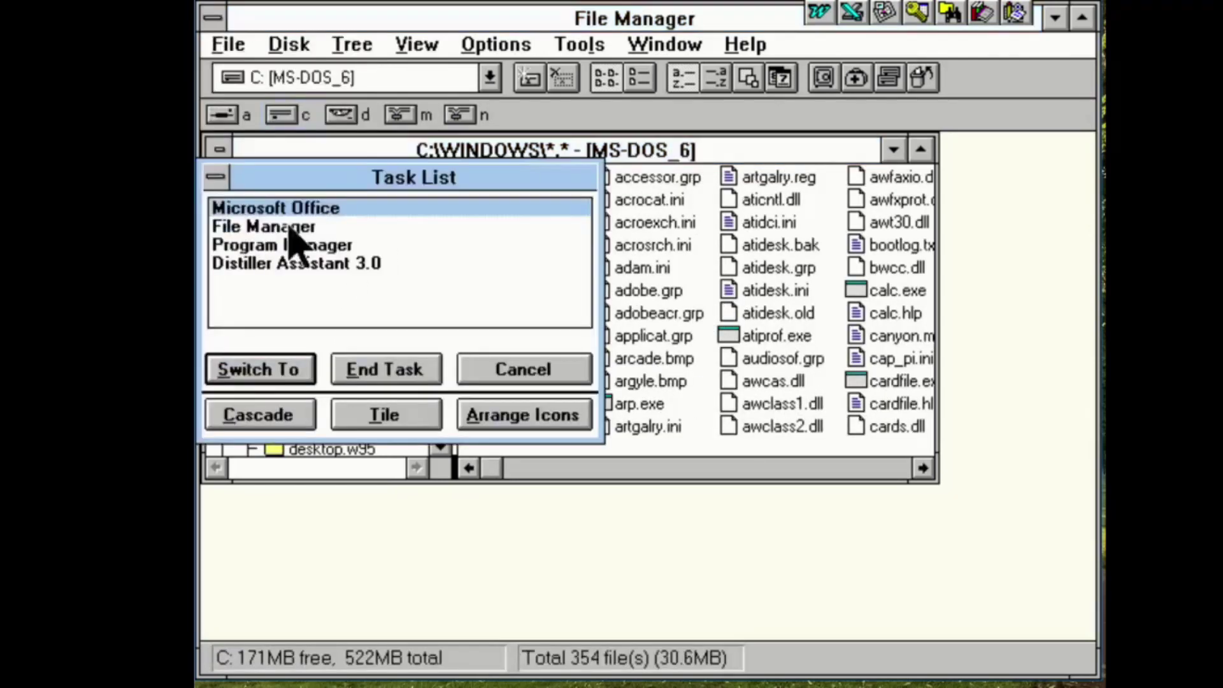
In Program Manager, open the QuickTime for Windows group, then run and exit Movie Player.
double_click(394, 252)
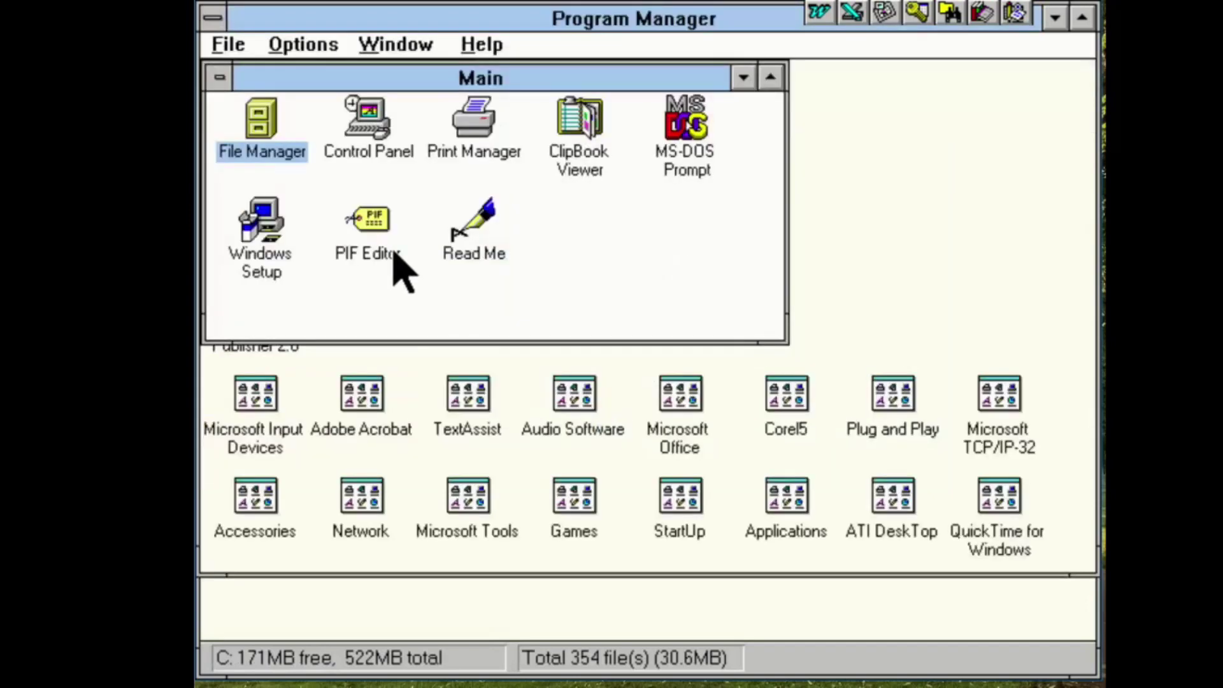
click(1010, 510)
double_click(1011, 513)
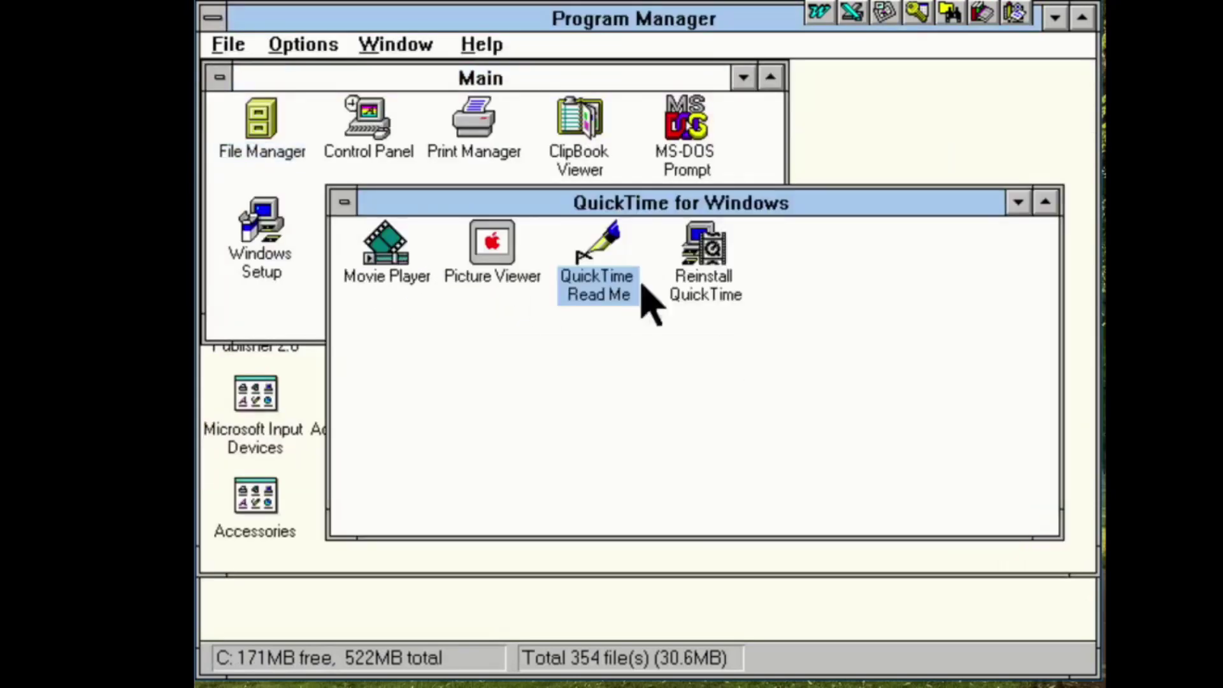
click(402, 270)
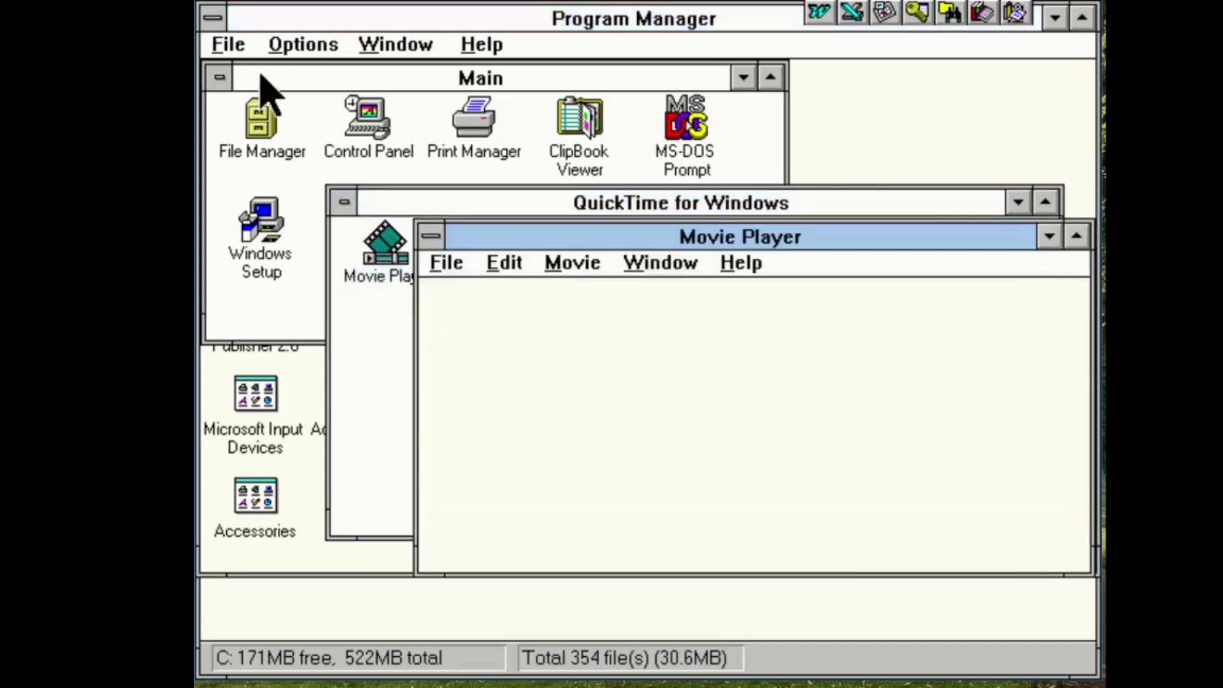
click(448, 264)
click(460, 411)
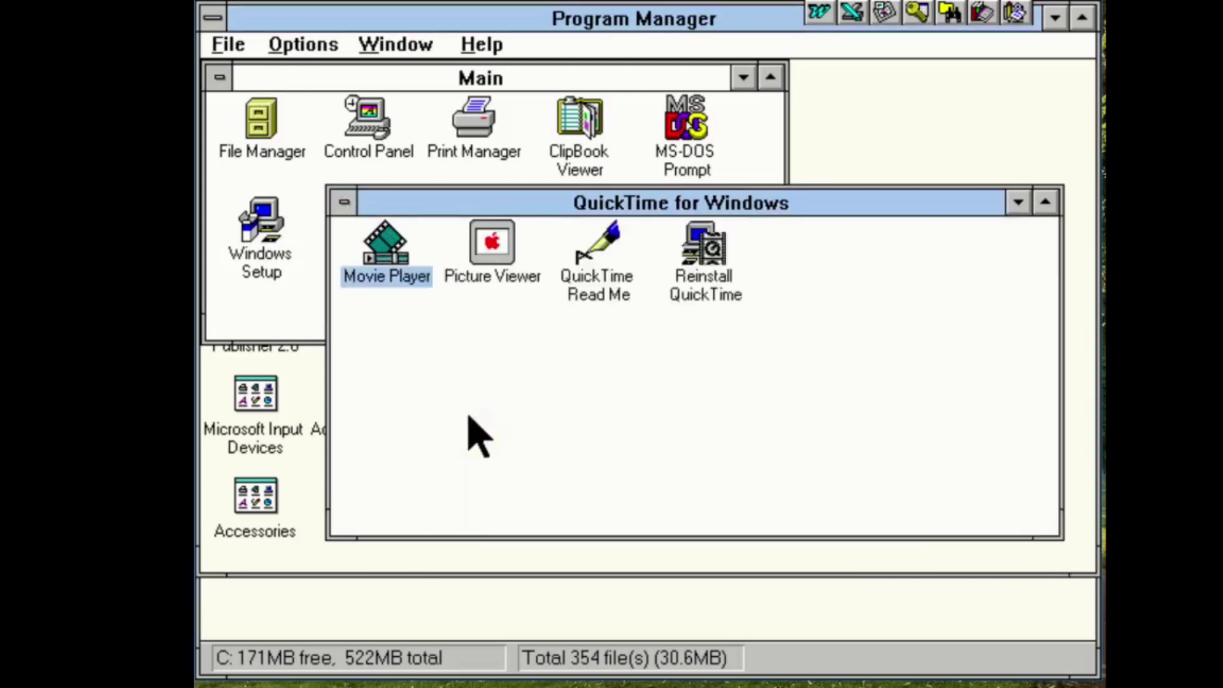
View the Movie Player item's properties without changing them.
click(237, 45)
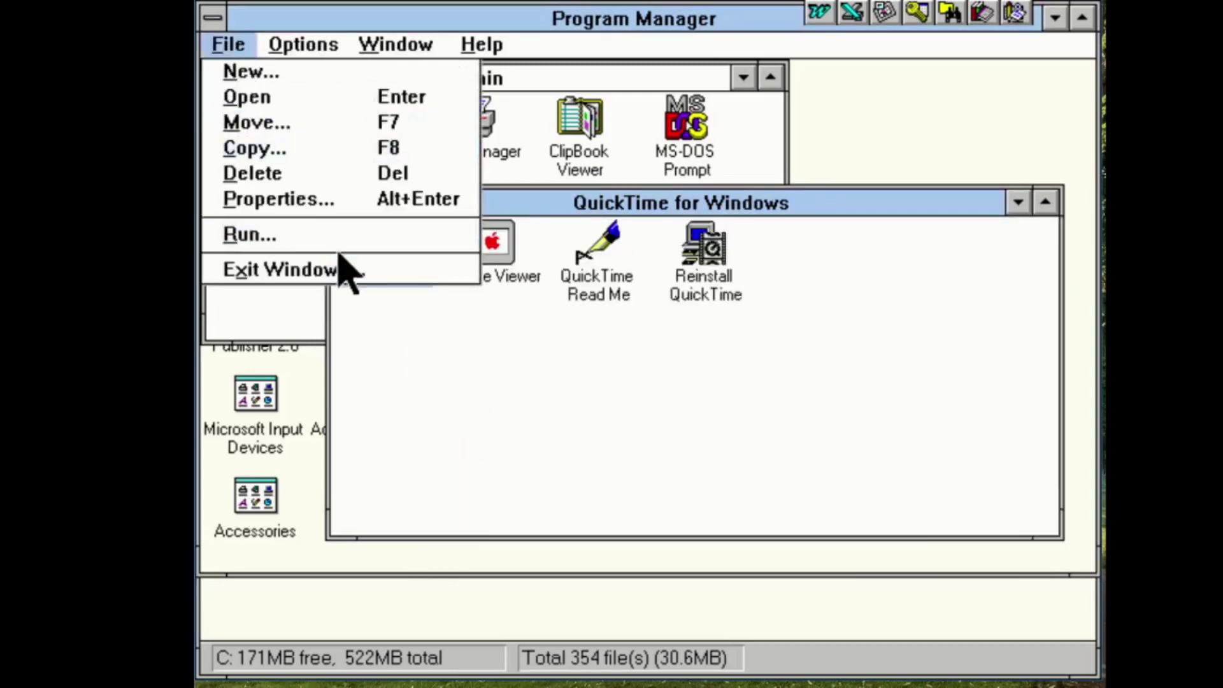
click(344, 200)
key(Escape)
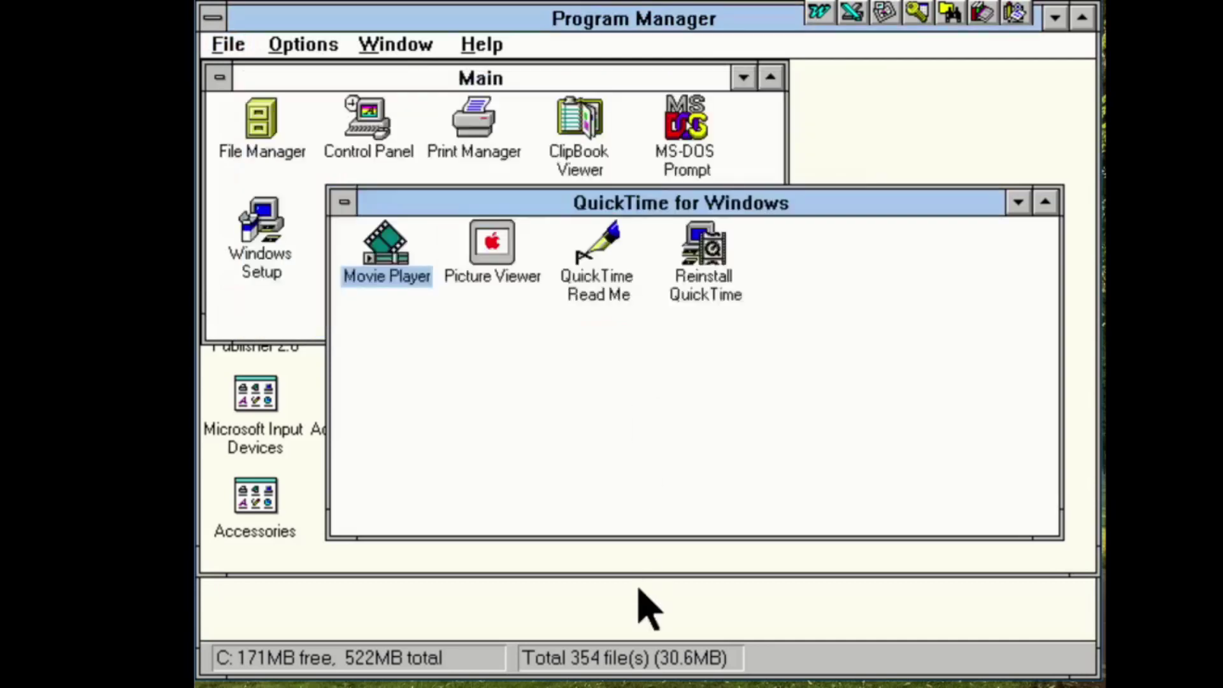
Return to File Manager and jump to the C:\WINDOWS files starting with p.
click(648, 612)
click(648, 360)
key(p)
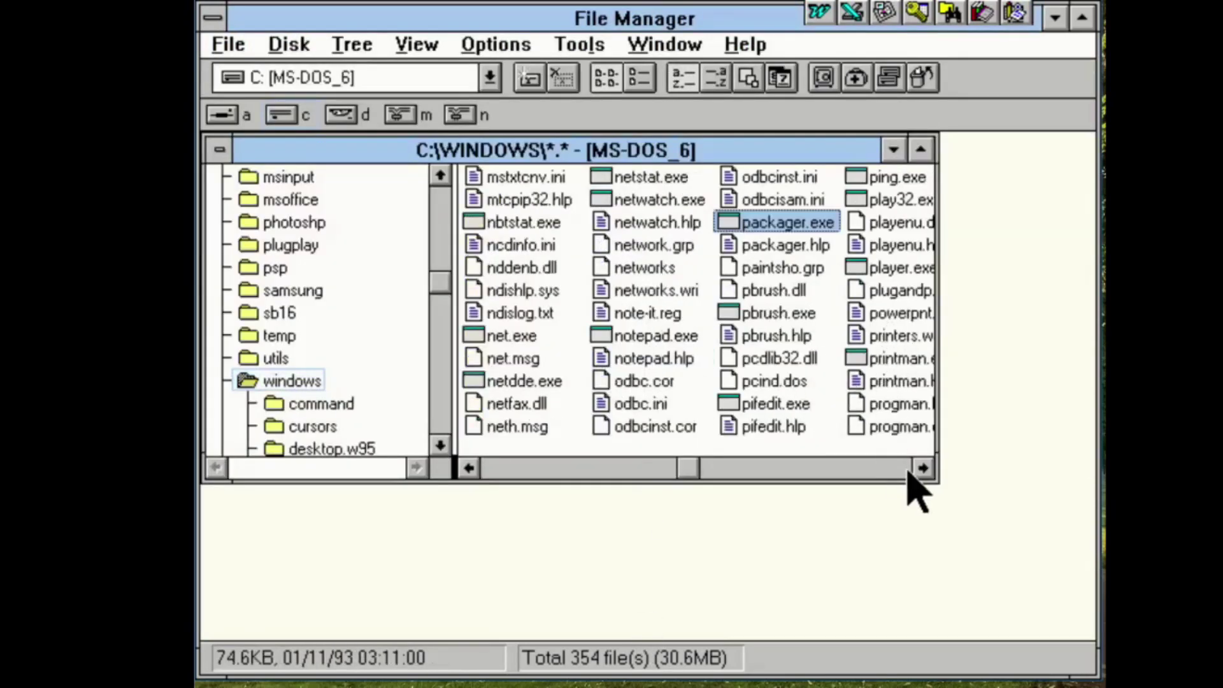
click(916, 274)
double_click(908, 201)
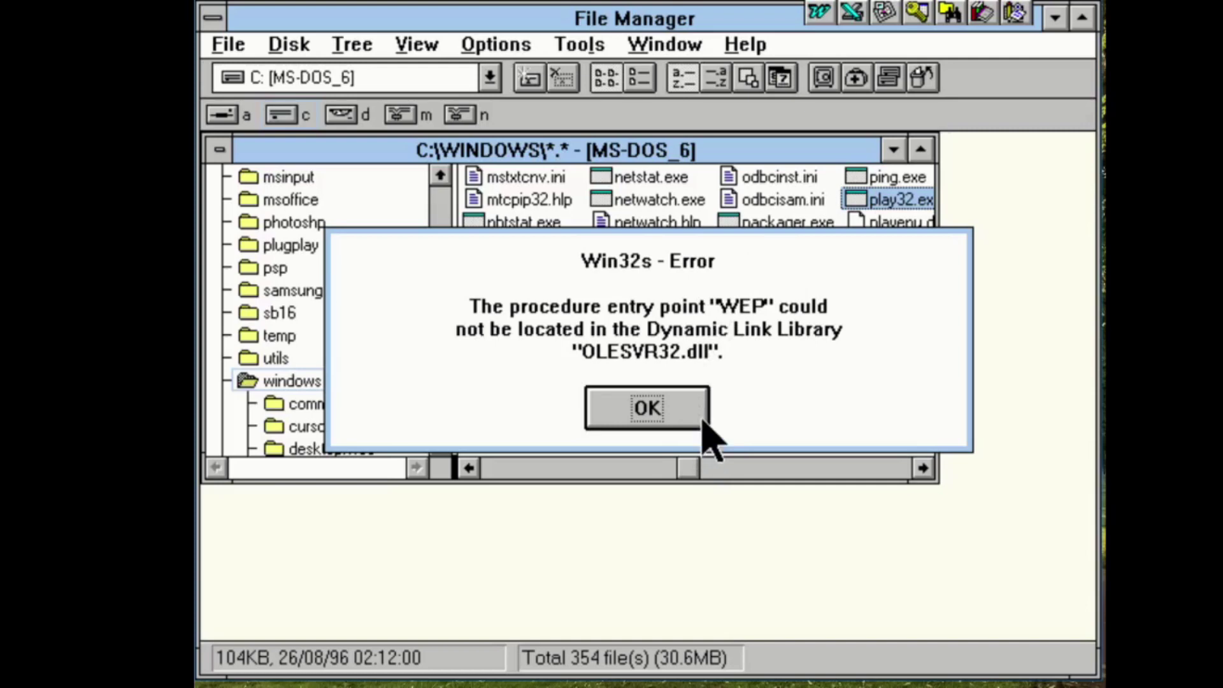
click(698, 422)
click(656, 396)
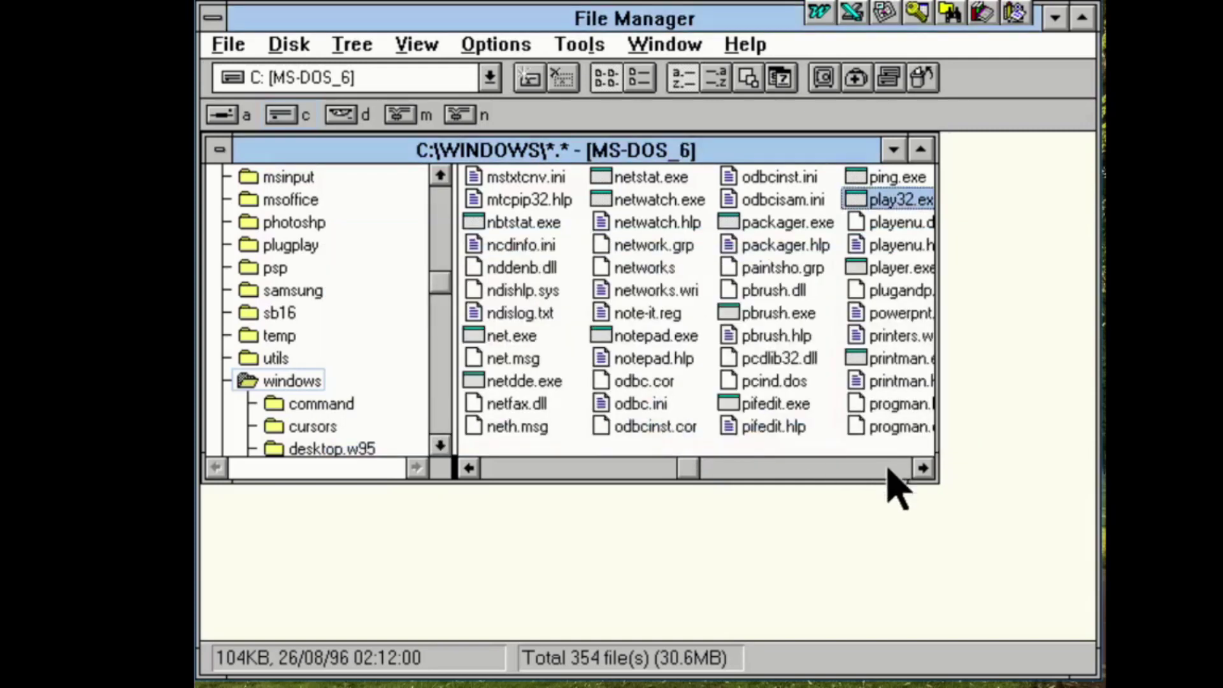
click(922, 469)
click(923, 469)
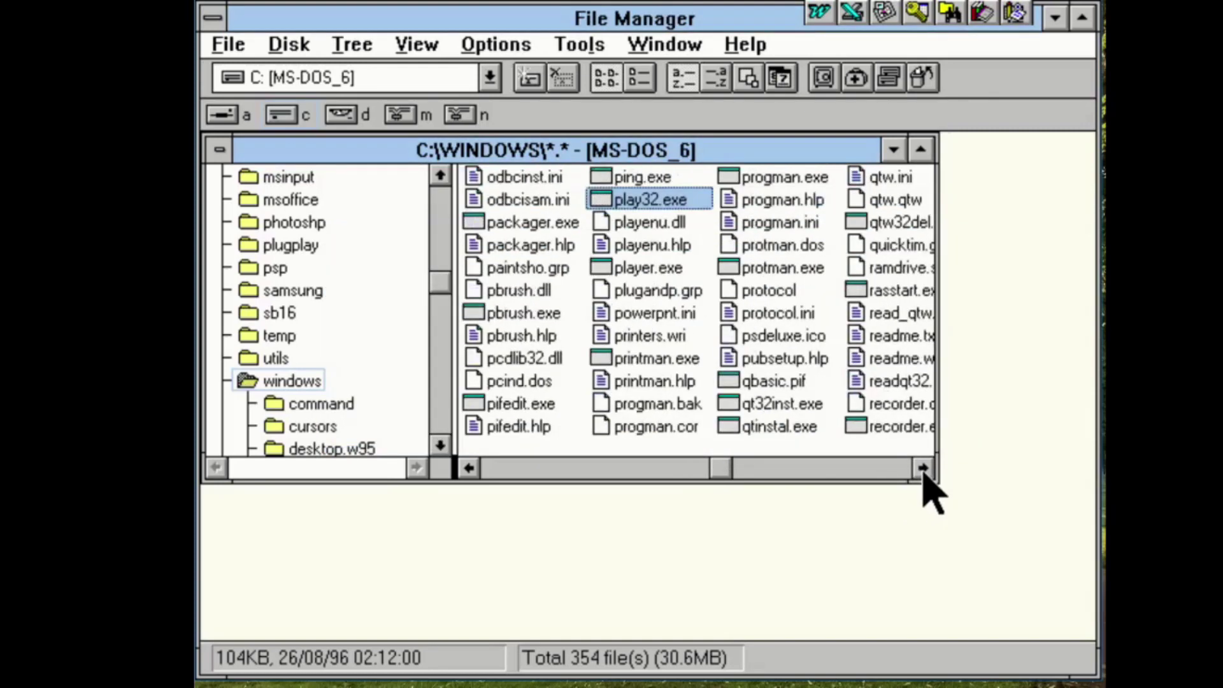
Run uninst.exe from the u files, confirm removal, and dismiss the uninstall error.
key(u)
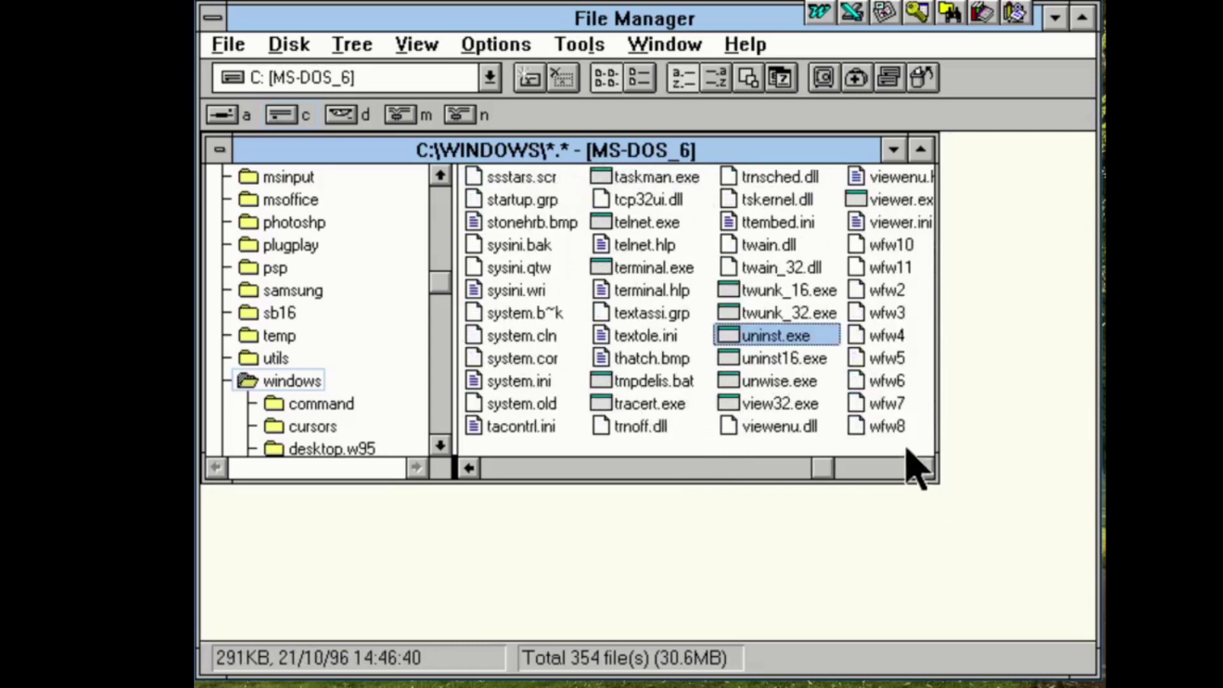
key(Delete)
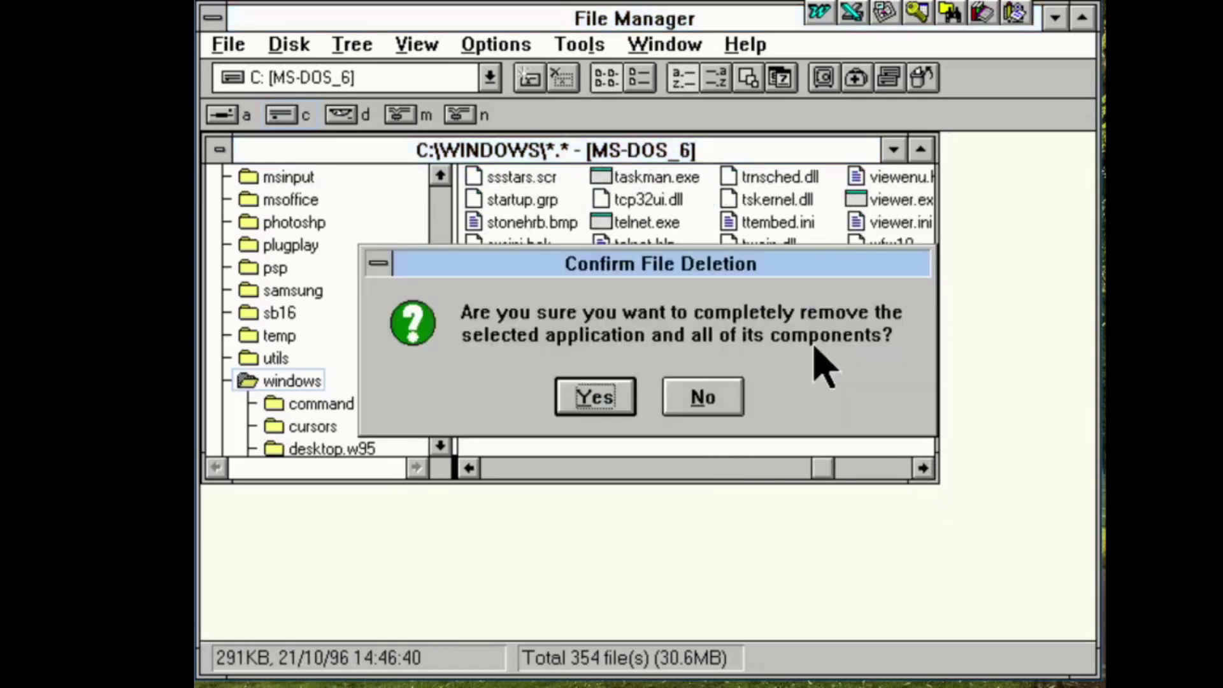
click(626, 384)
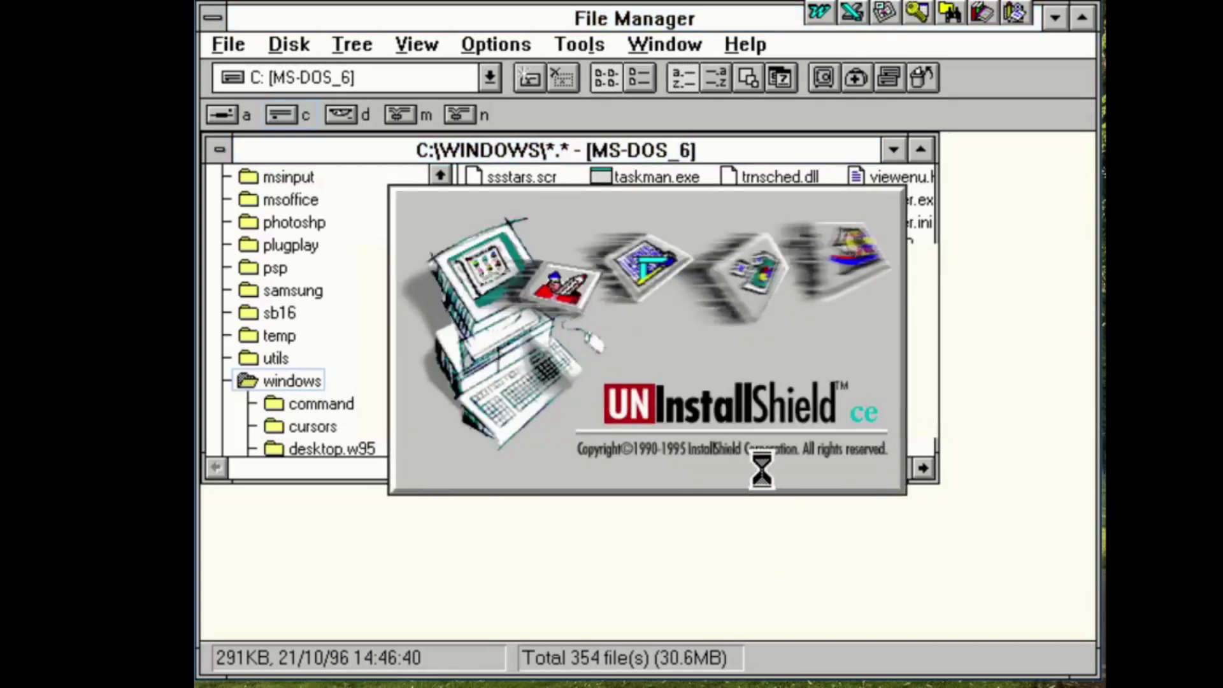
click(644, 408)
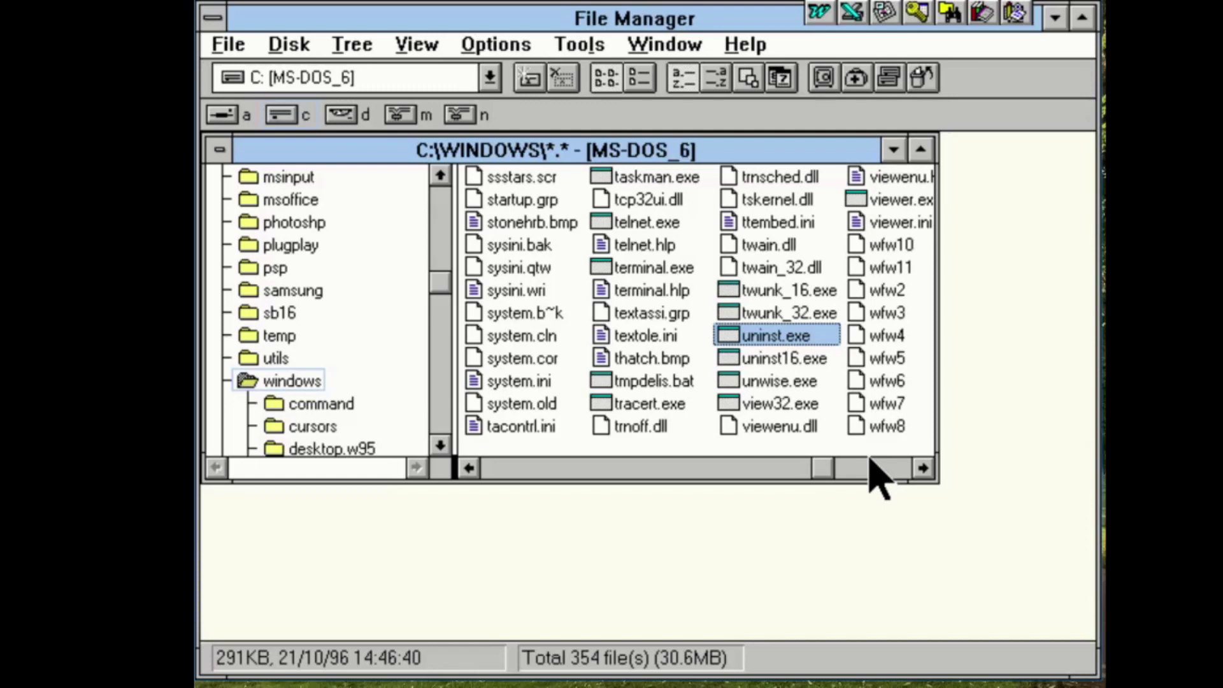
Delete uninst16.exe with all its components, then bring up the Task List.
click(812, 361)
key(Delete)
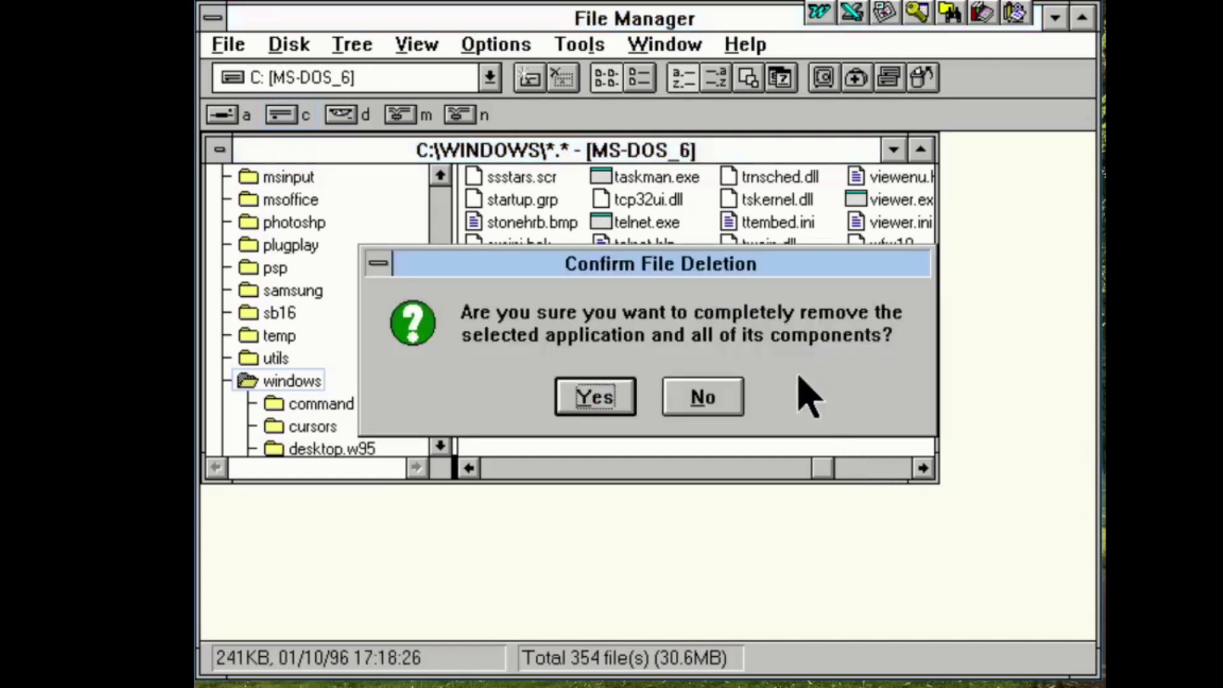
click(603, 396)
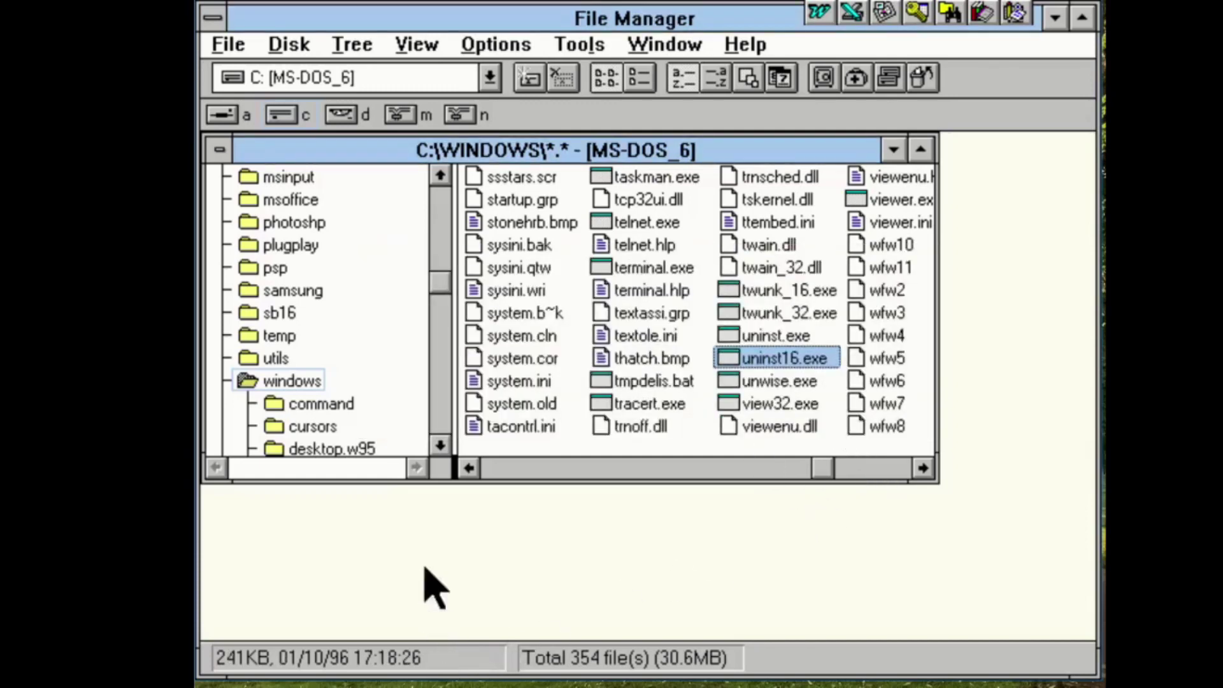
key(ctrl+Escape)
Confirm the Reinstall QuickTime item runs C:\WINDOWS\QTINSTAL.EXE, then return to File Manager.
double_click(624, 282)
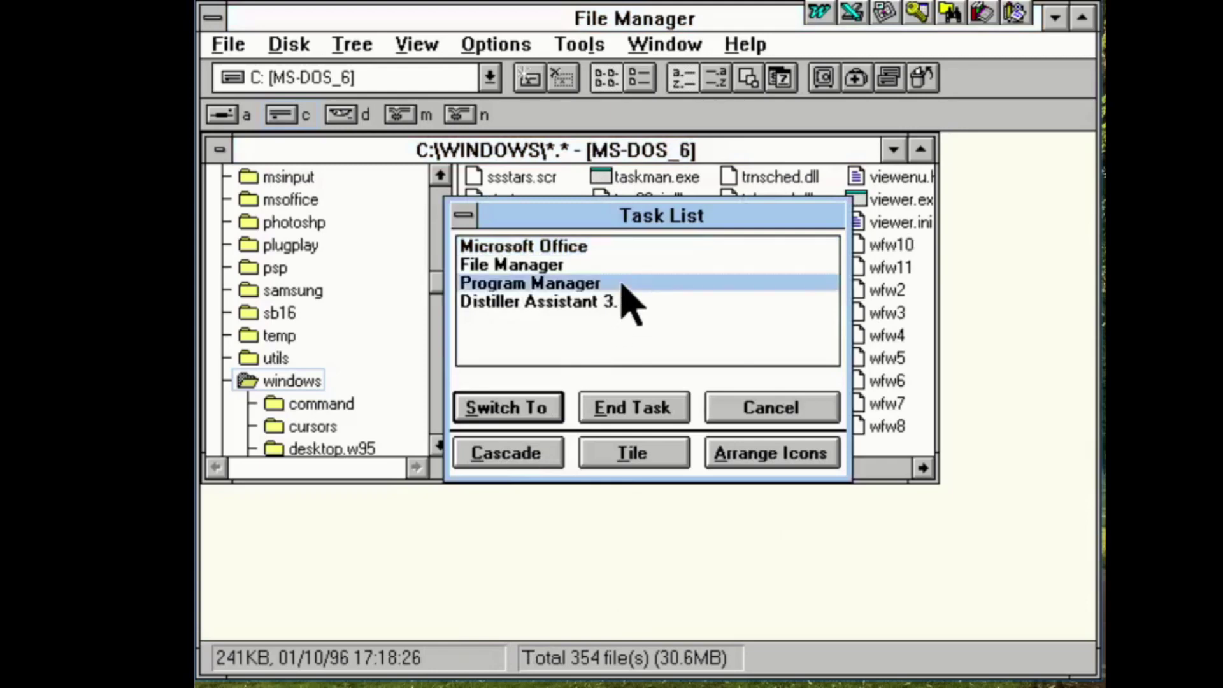
click(733, 296)
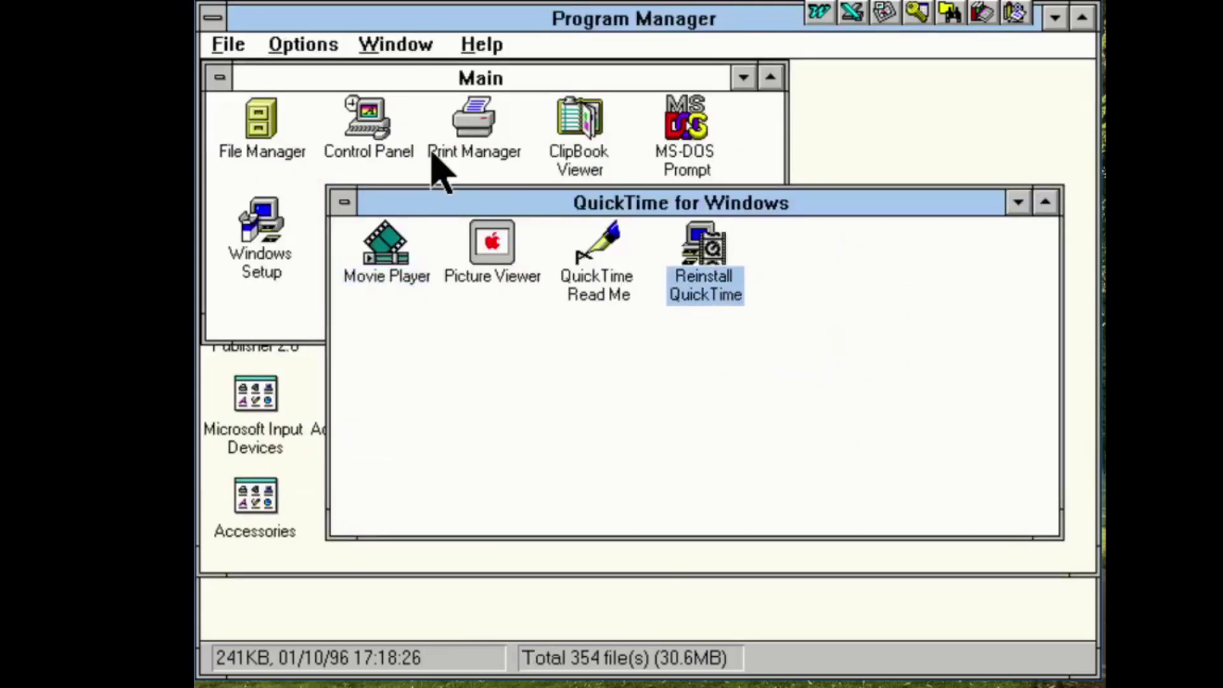
key(alt+Return)
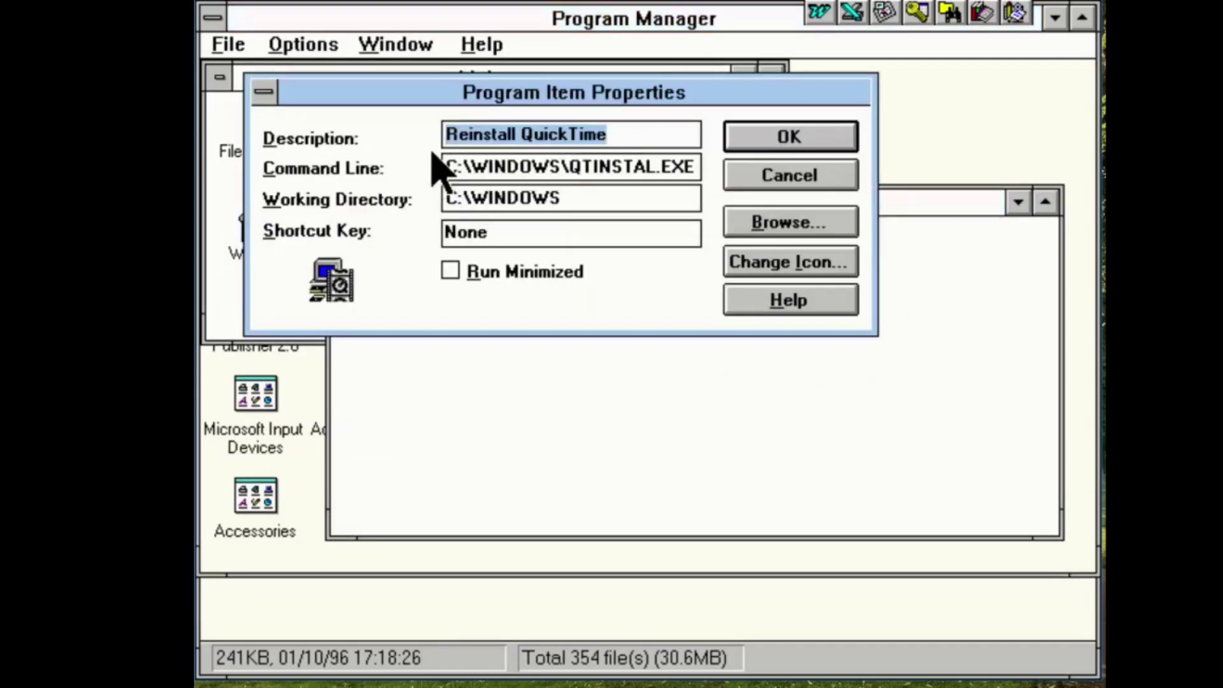
key(Escape)
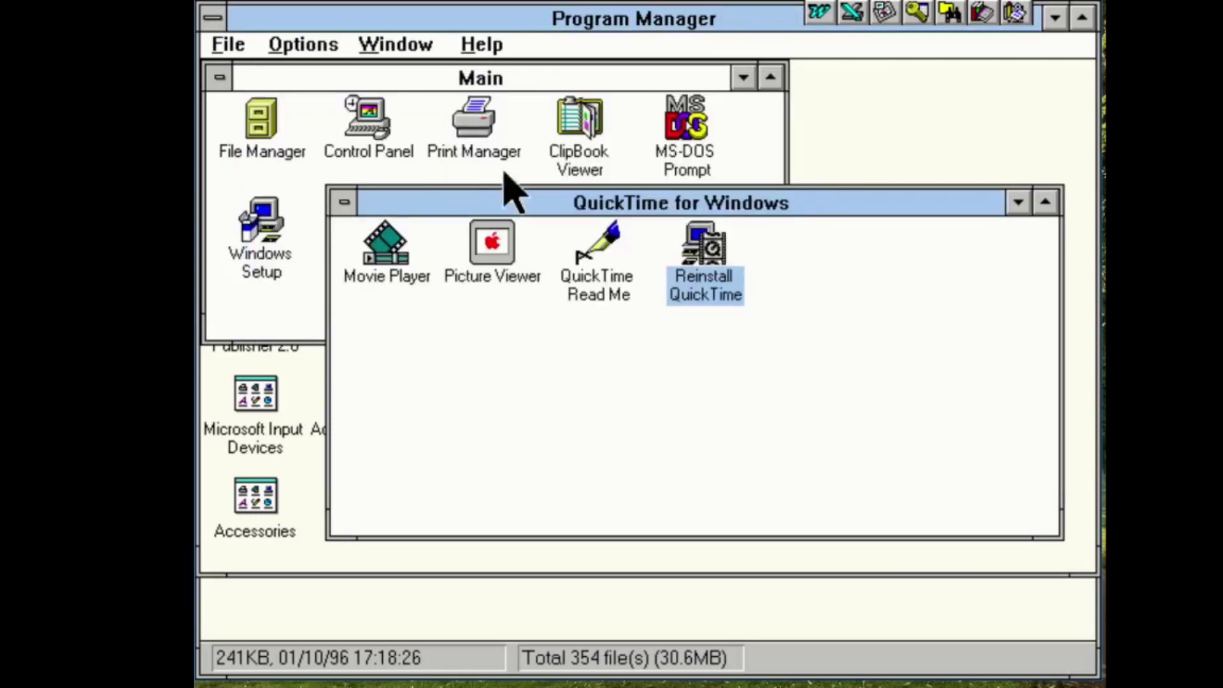
click(602, 615)
Run qt32inst.exe and dismiss the unsupported 32-bit QuickTime and incomplete installation messages.
key(q)
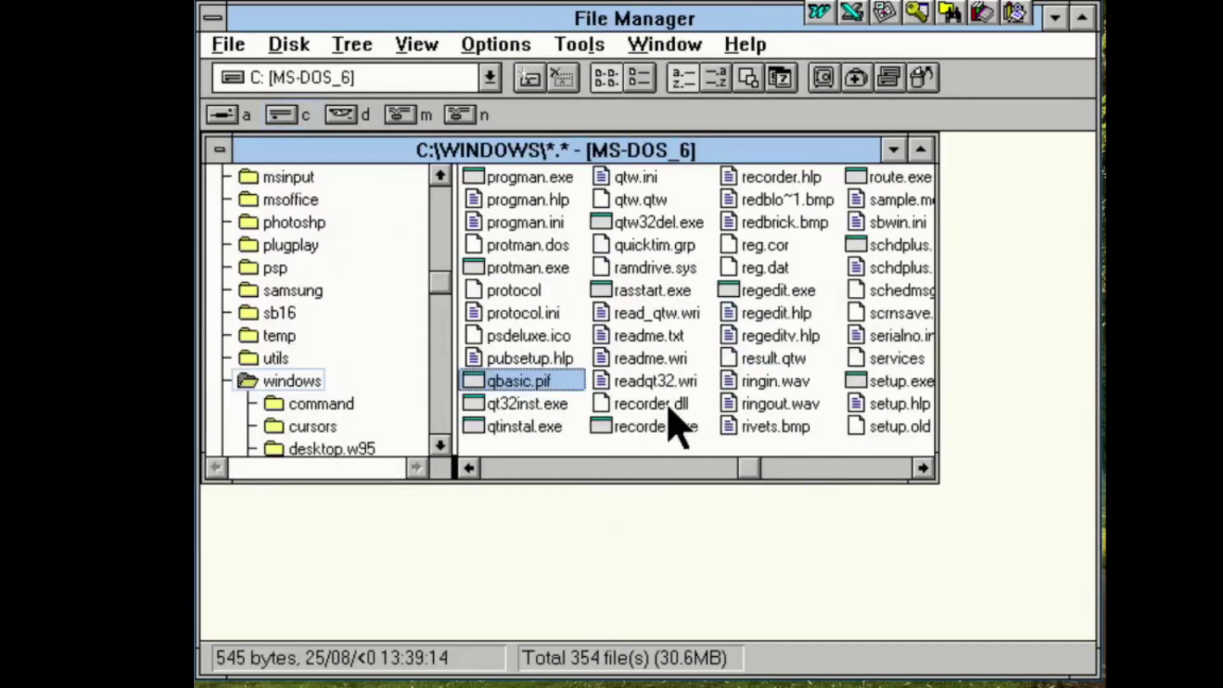
double_click(535, 403)
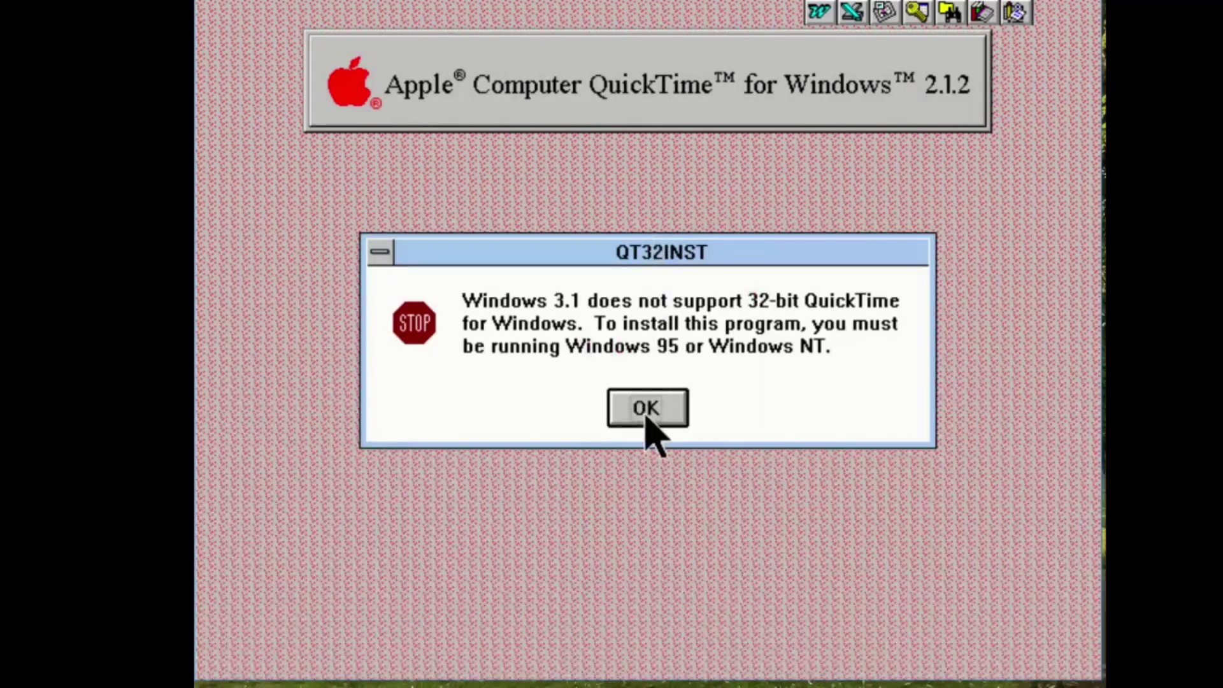
click(645, 417)
click(650, 399)
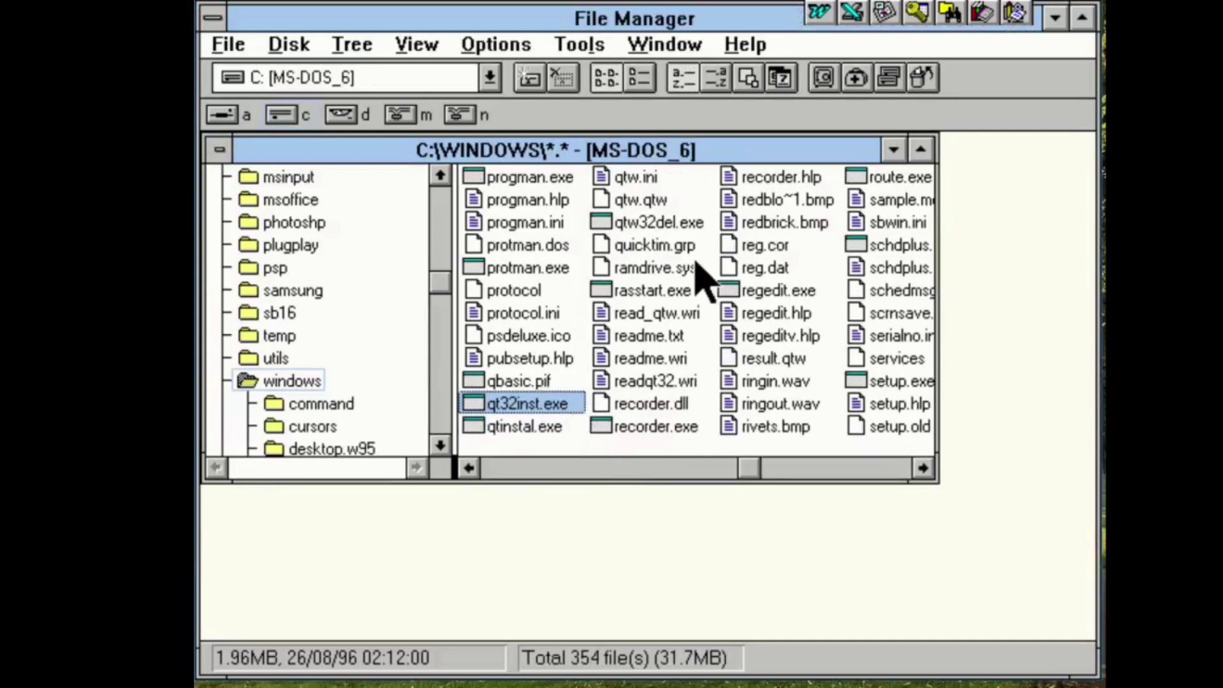
Cycle through the q files, view About File Manager, and exit File Manager.
key(Down)
key(Down)
key(q)
key(q)
key(q)
key(q)
key(q)
key(q)
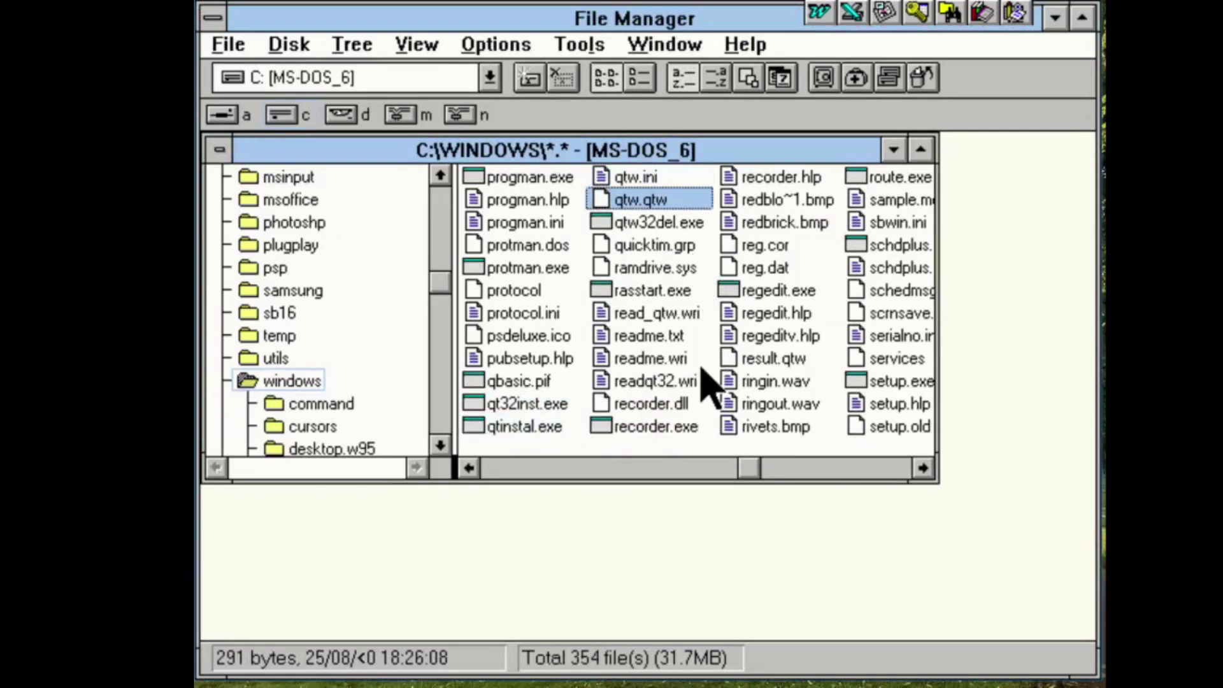
key(q)
key(q)
key(q)
key(q)
key(q)
click(290, 45)
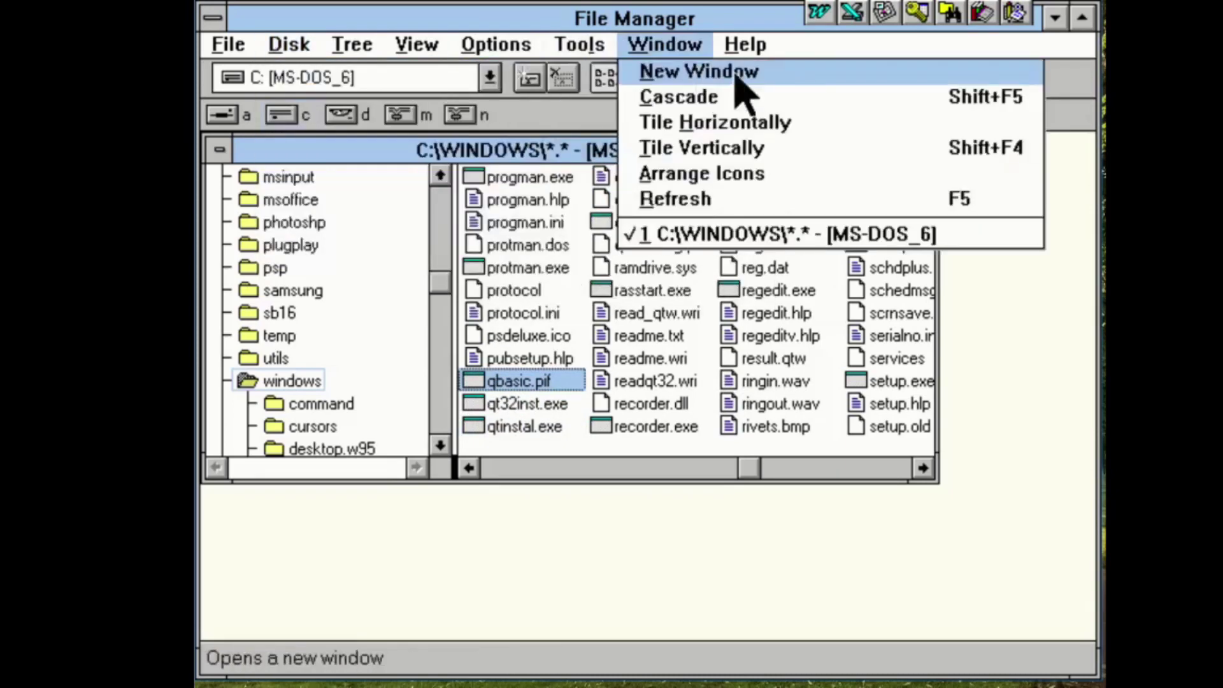
click(828, 163)
click(739, 143)
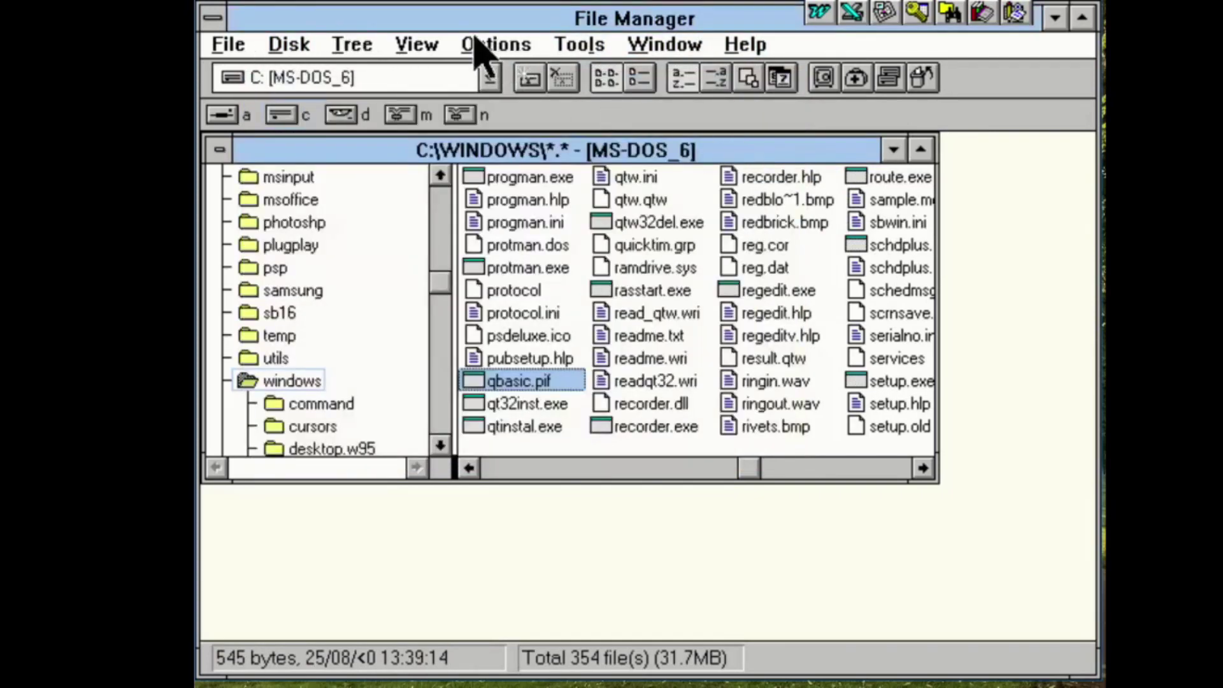
click(228, 46)
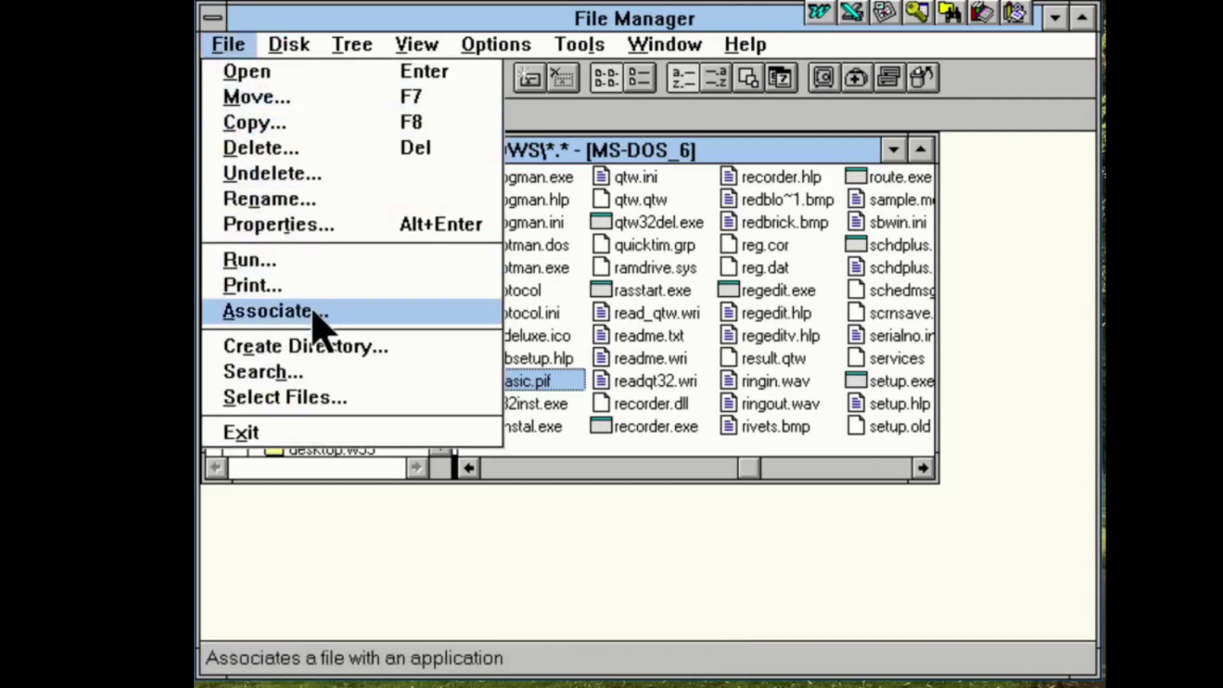
click(342, 439)
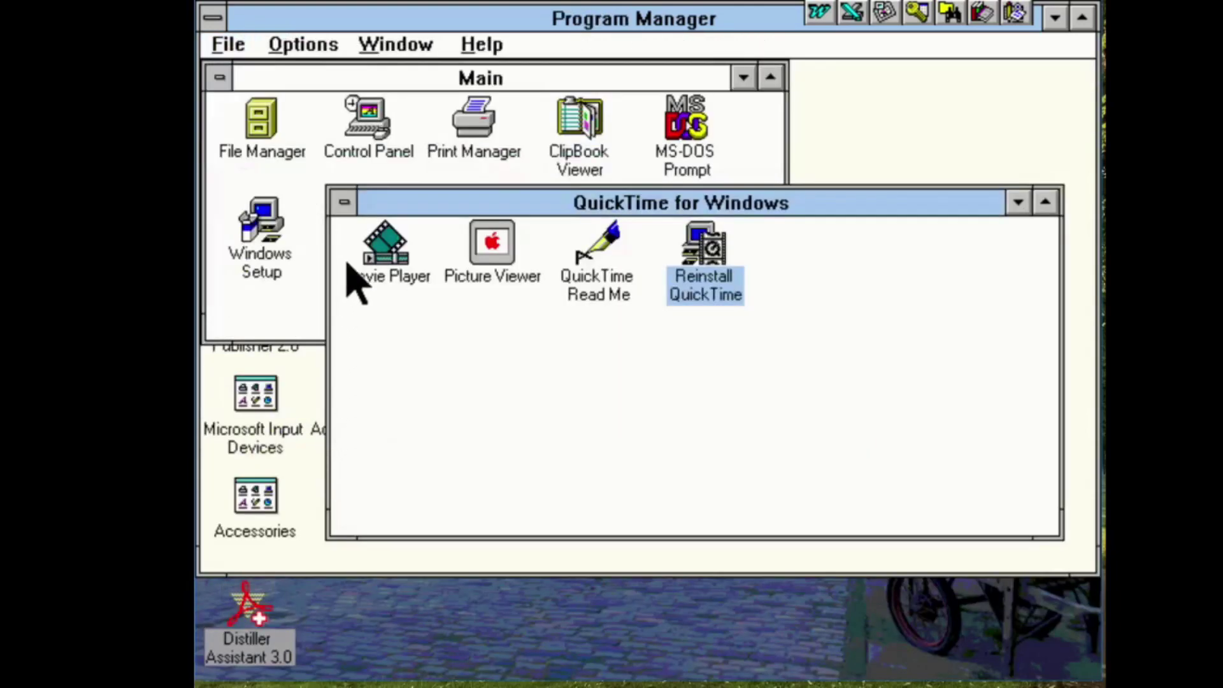
Minimize the QuickTime for Windows and Main group windows to icons.
double_click(344, 202)
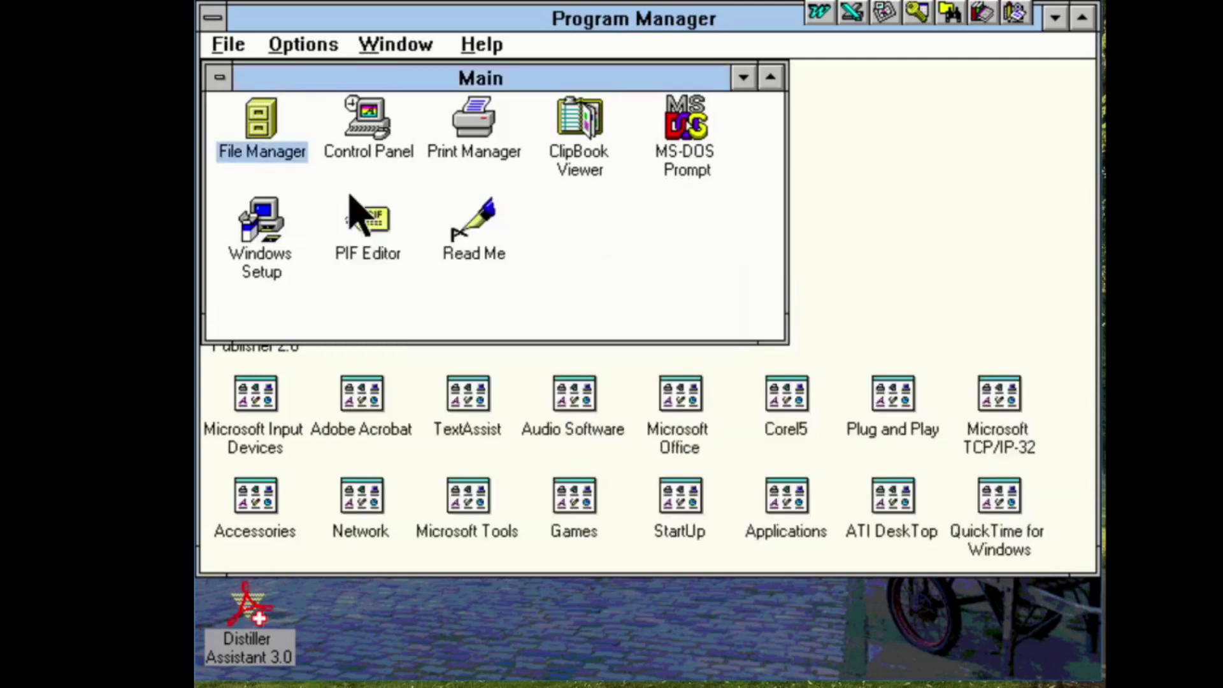
click(219, 78)
click(223, 79)
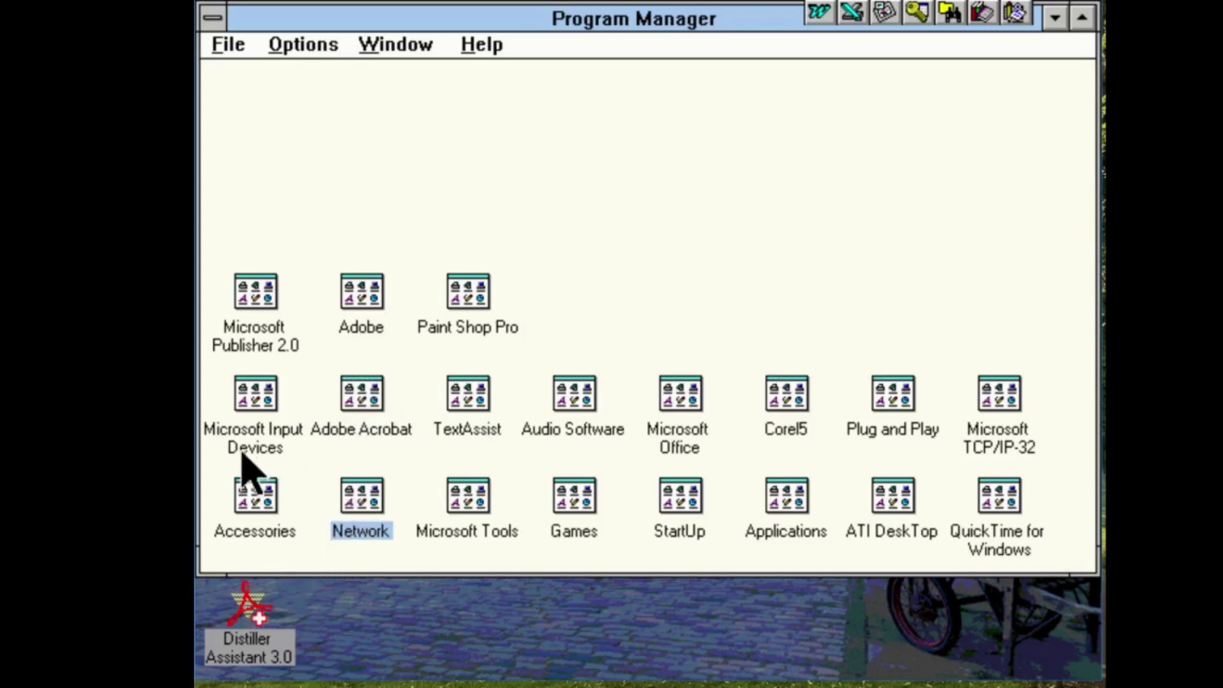
double_click(654, 446)
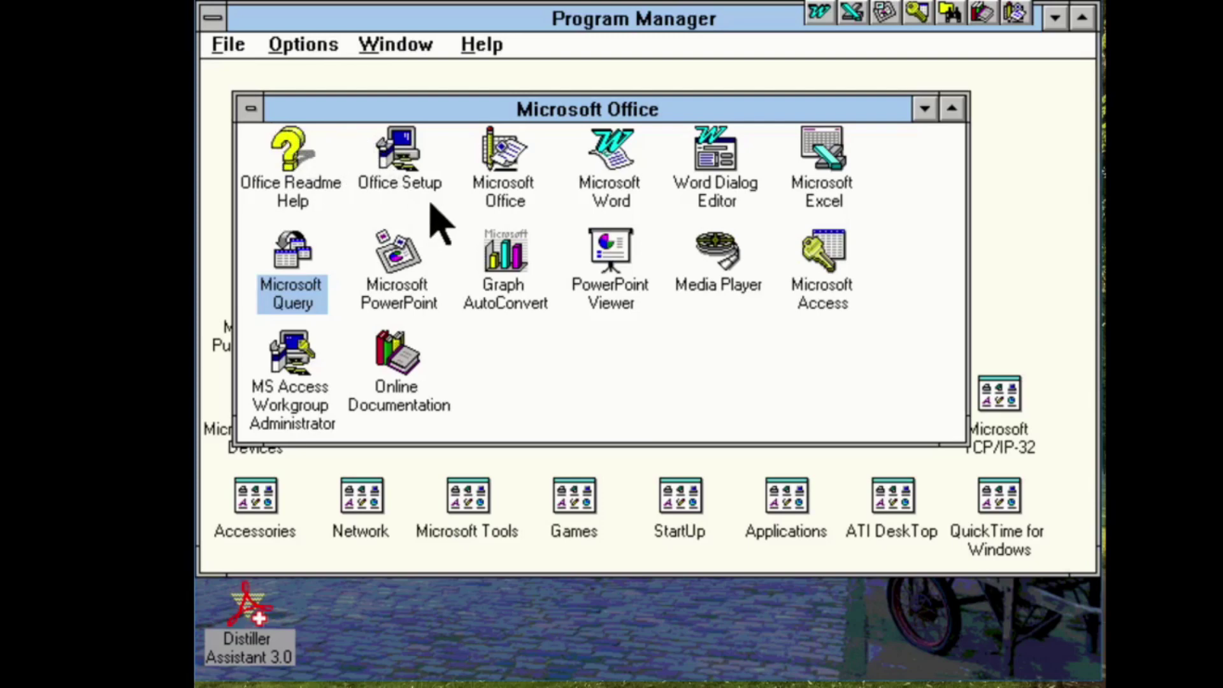
click(257, 117)
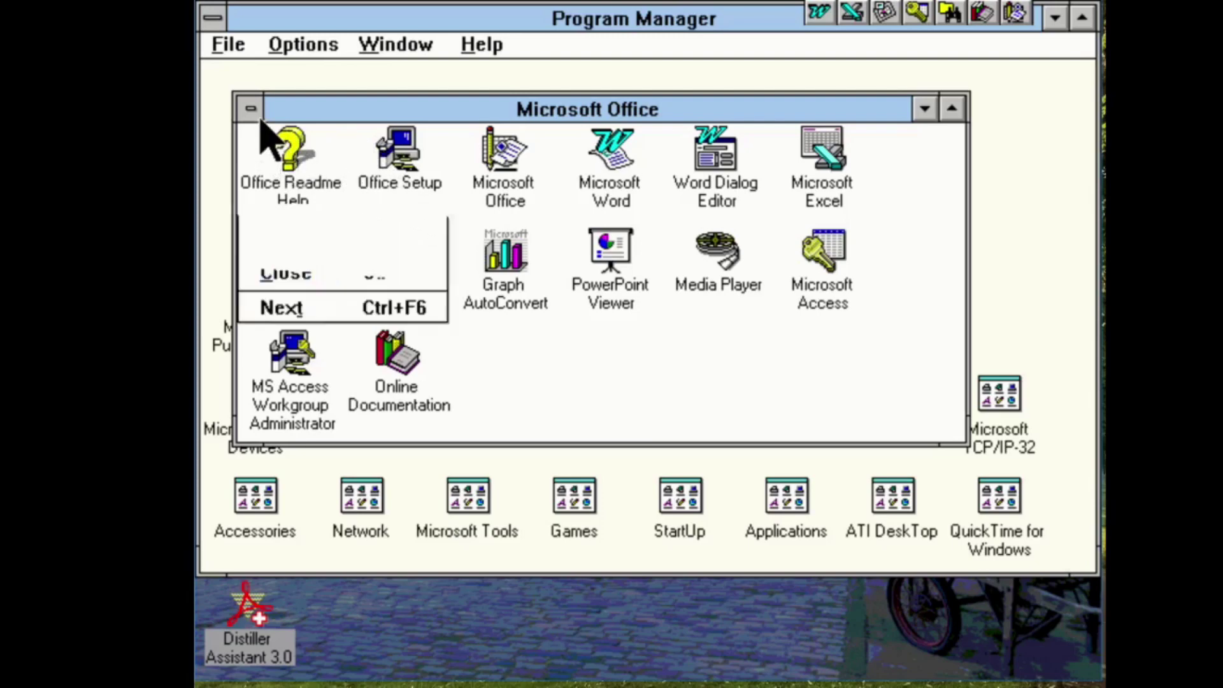
click(257, 117)
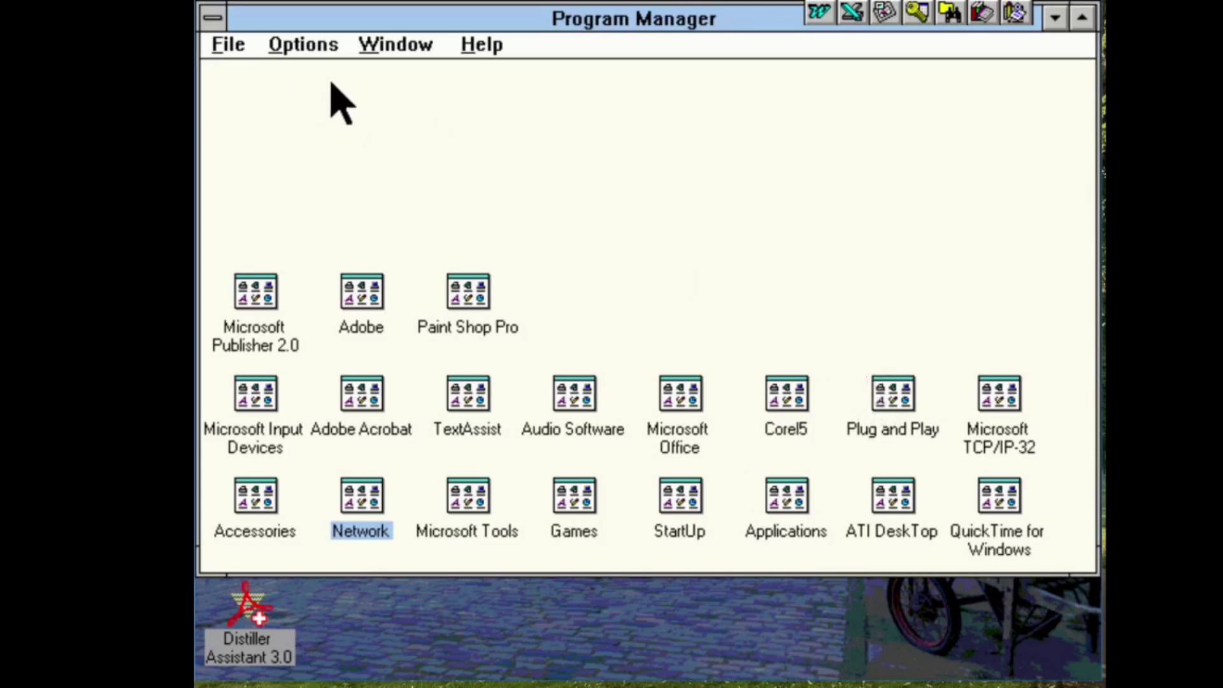
click(284, 47)
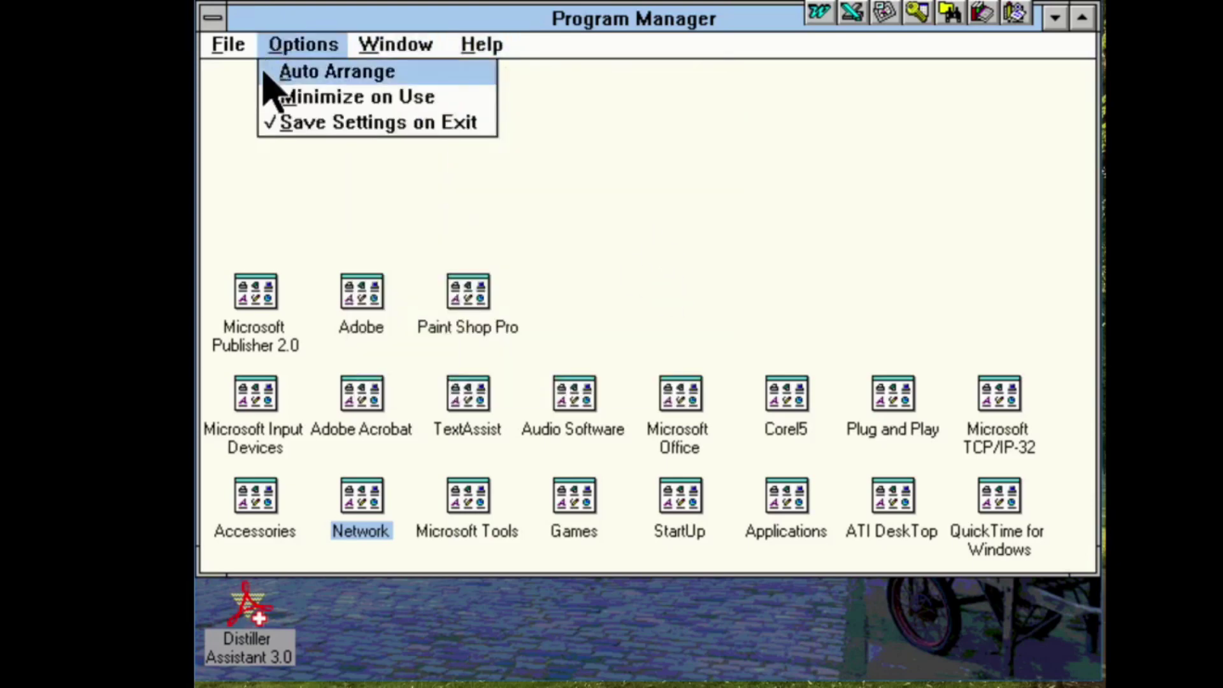
mouse_move(226, 46)
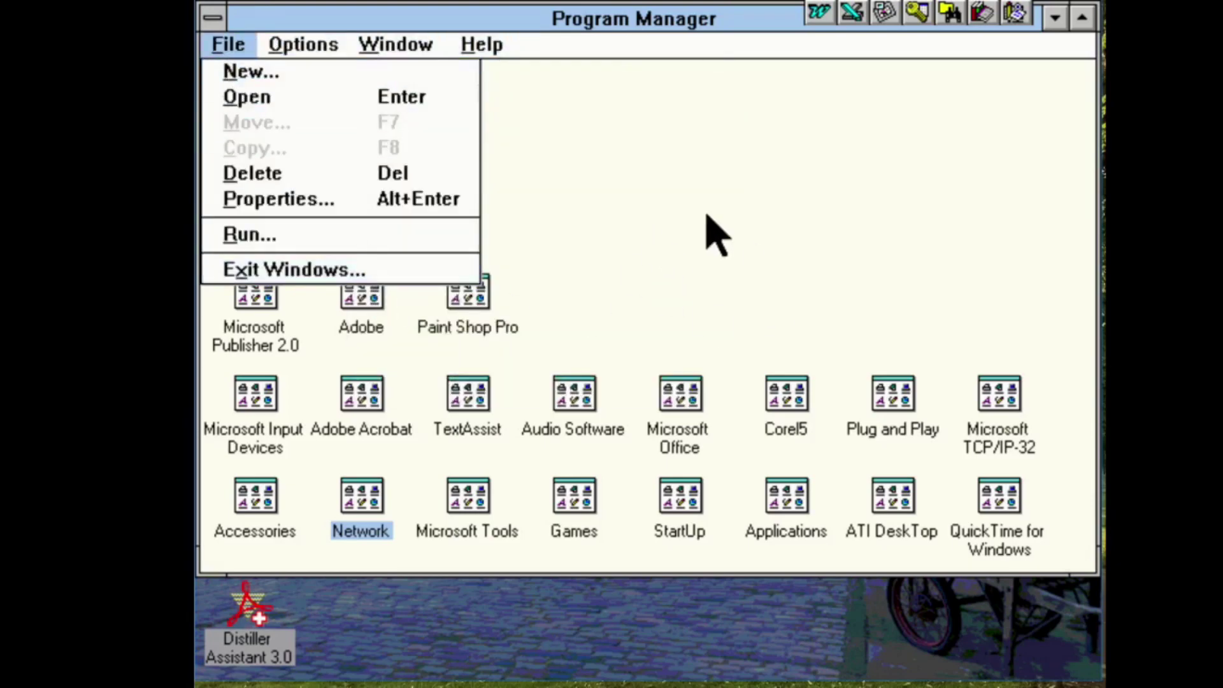
click(561, 181)
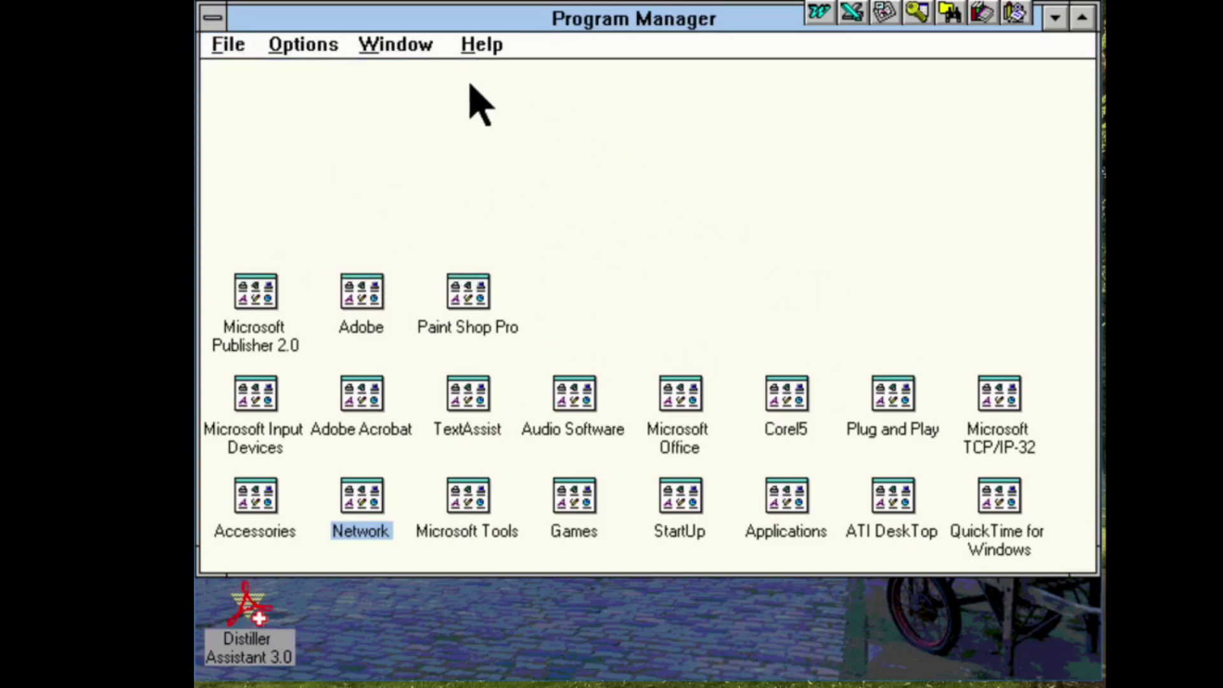
click(483, 44)
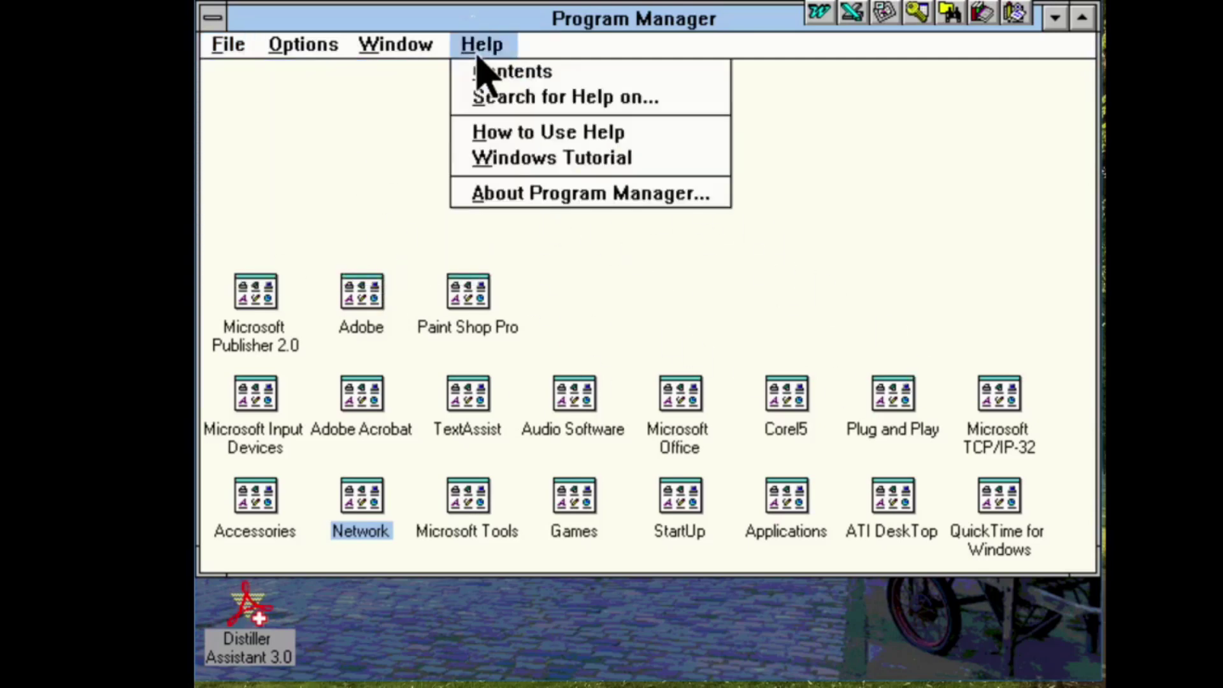
click(548, 201)
click(705, 144)
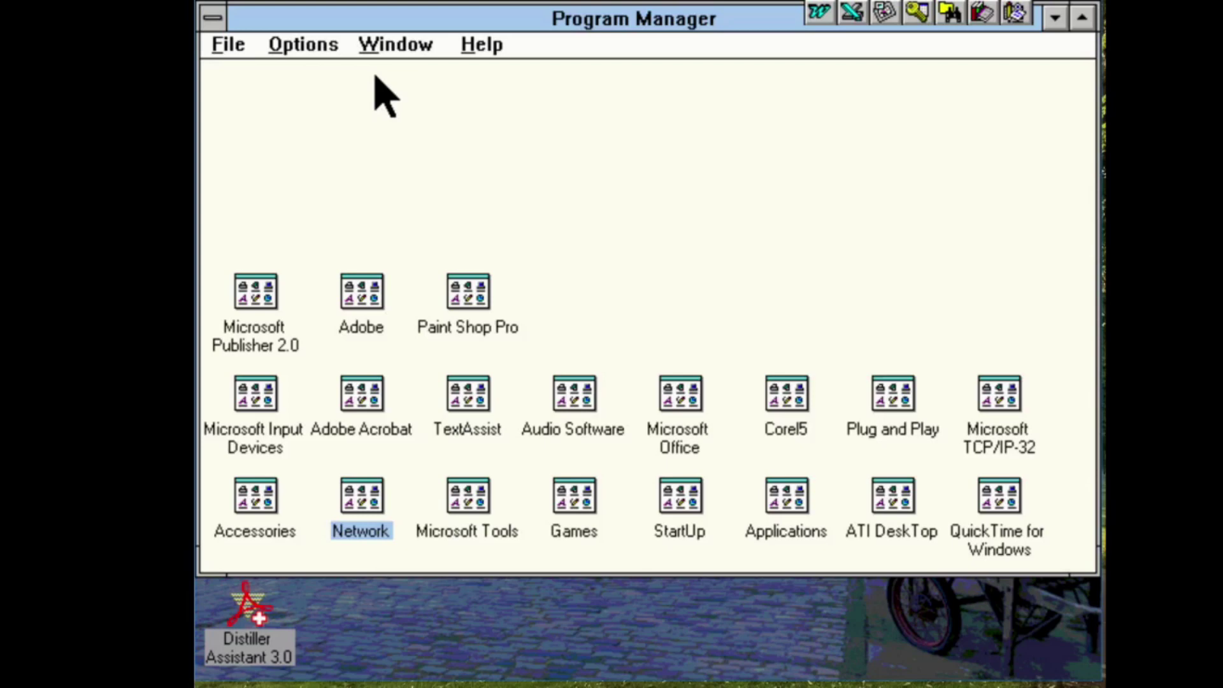
click(246, 54)
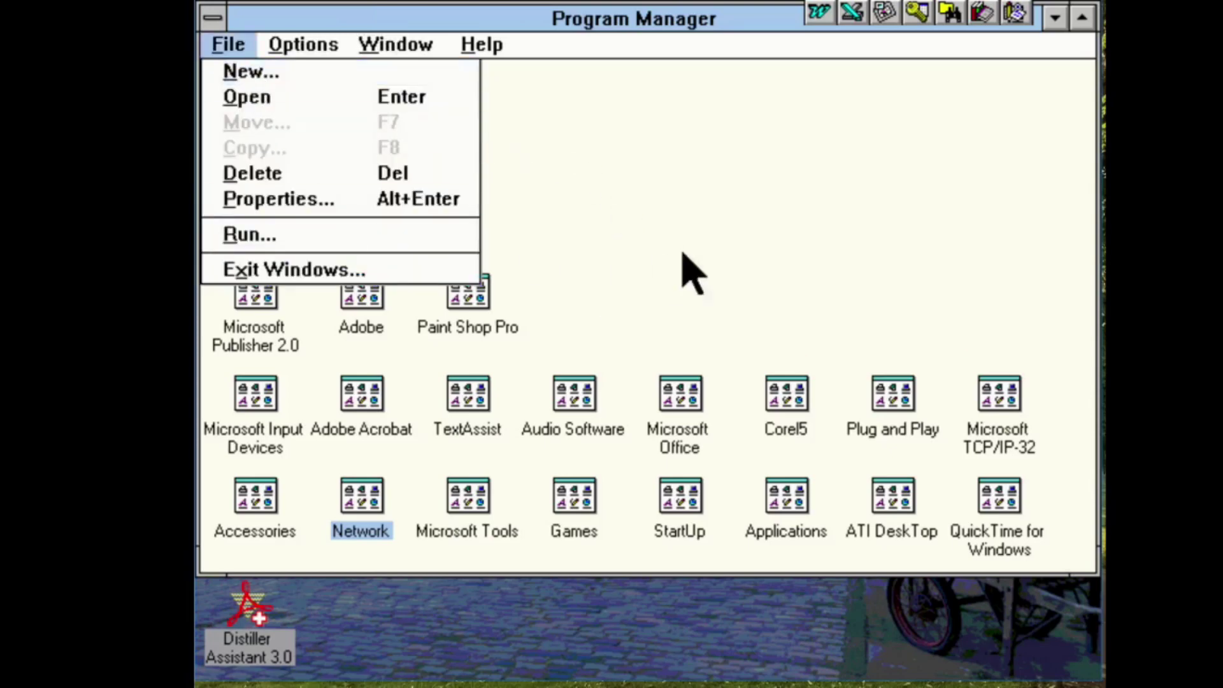
click(567, 185)
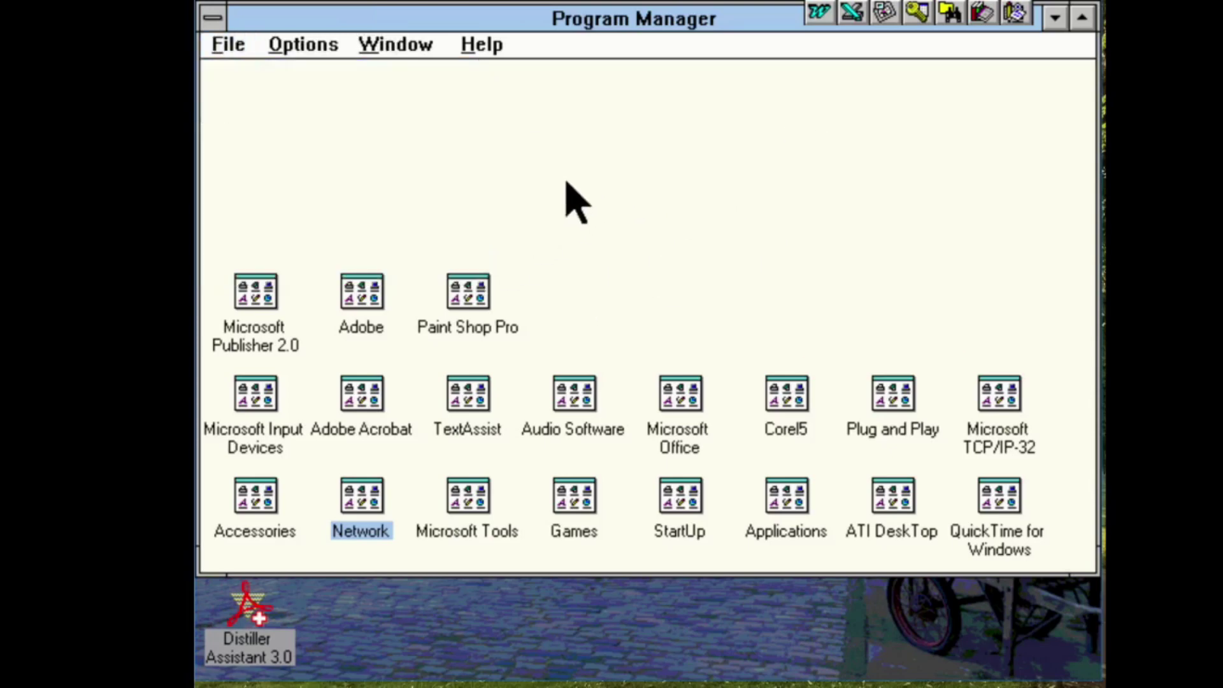